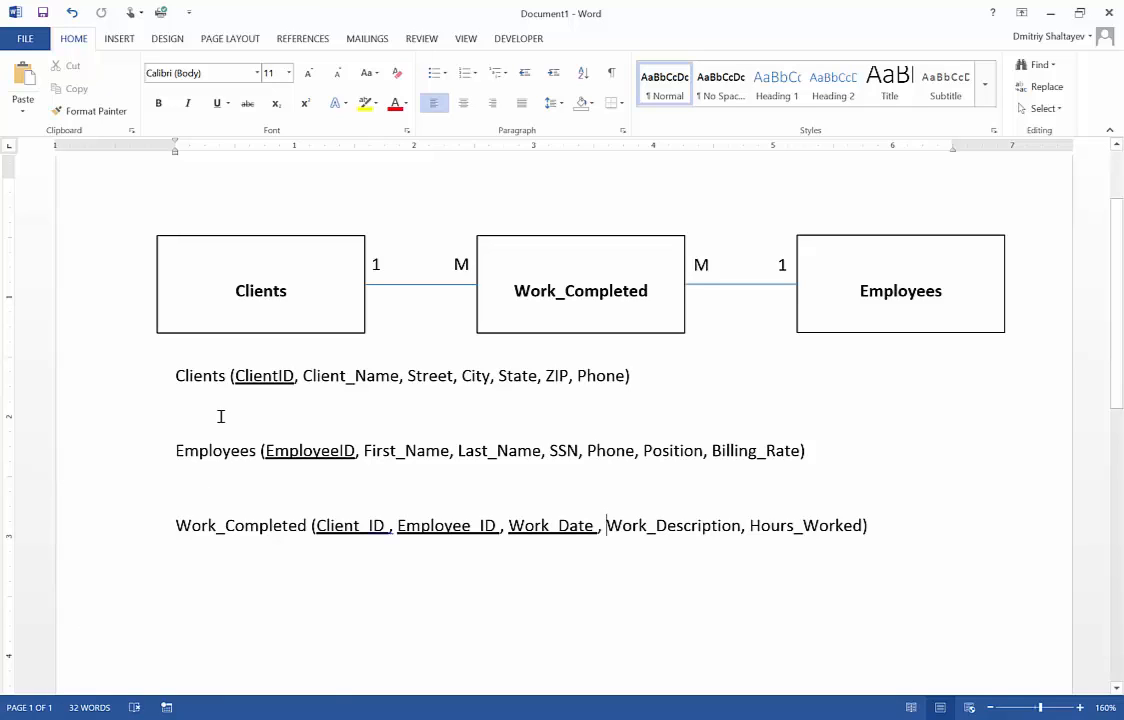
Examine the Clients relation, its ClientID primary key and its name, address and phone attributes
{"action": "left_click_drag", "start_coordinate": [176, 375], "coordinate": [637, 381]}
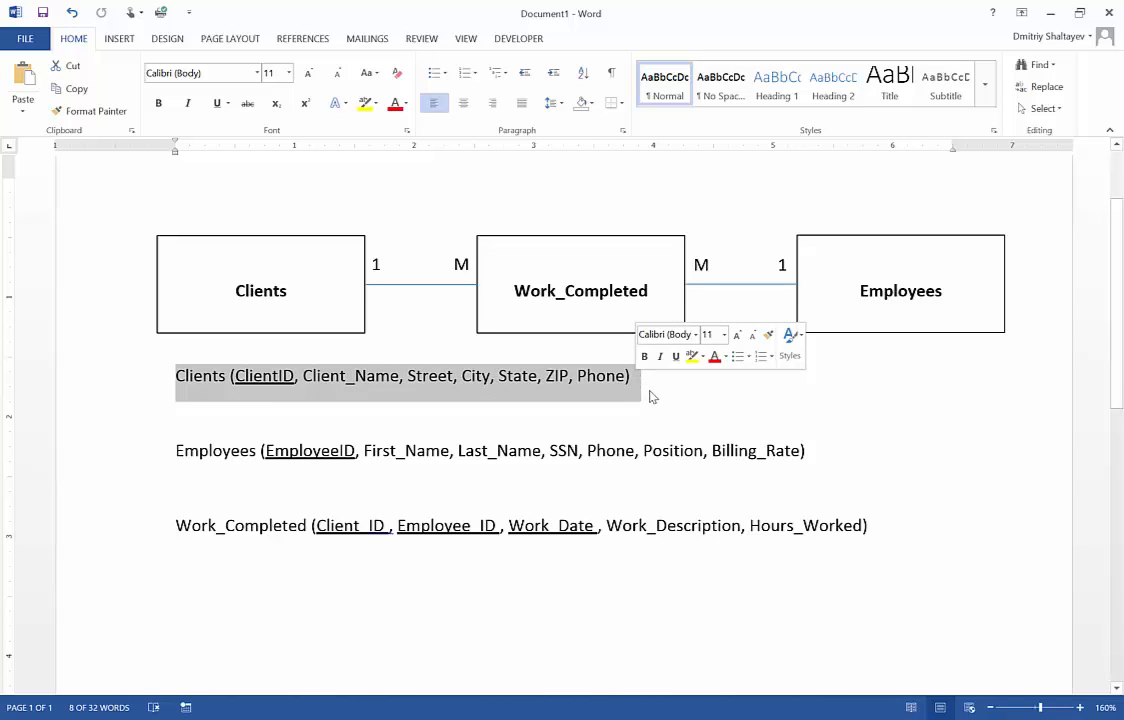
{"action": "left_click", "coordinate": [183, 378]}
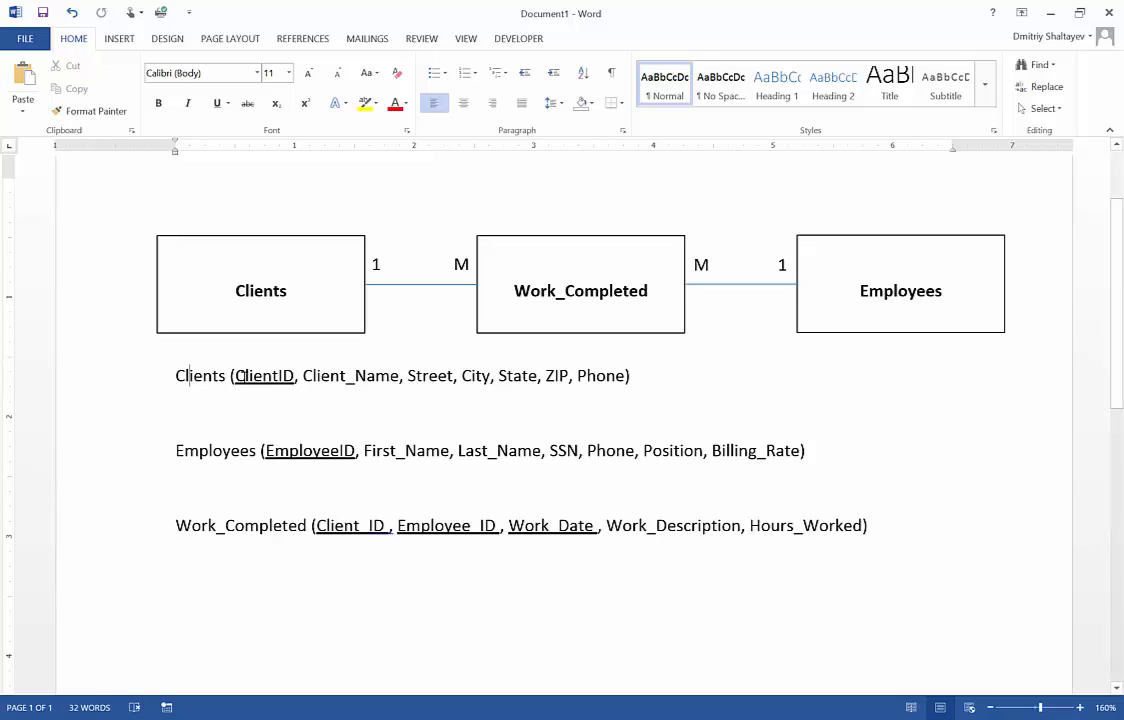
{"action": "left_click", "coordinate": [279, 378]}
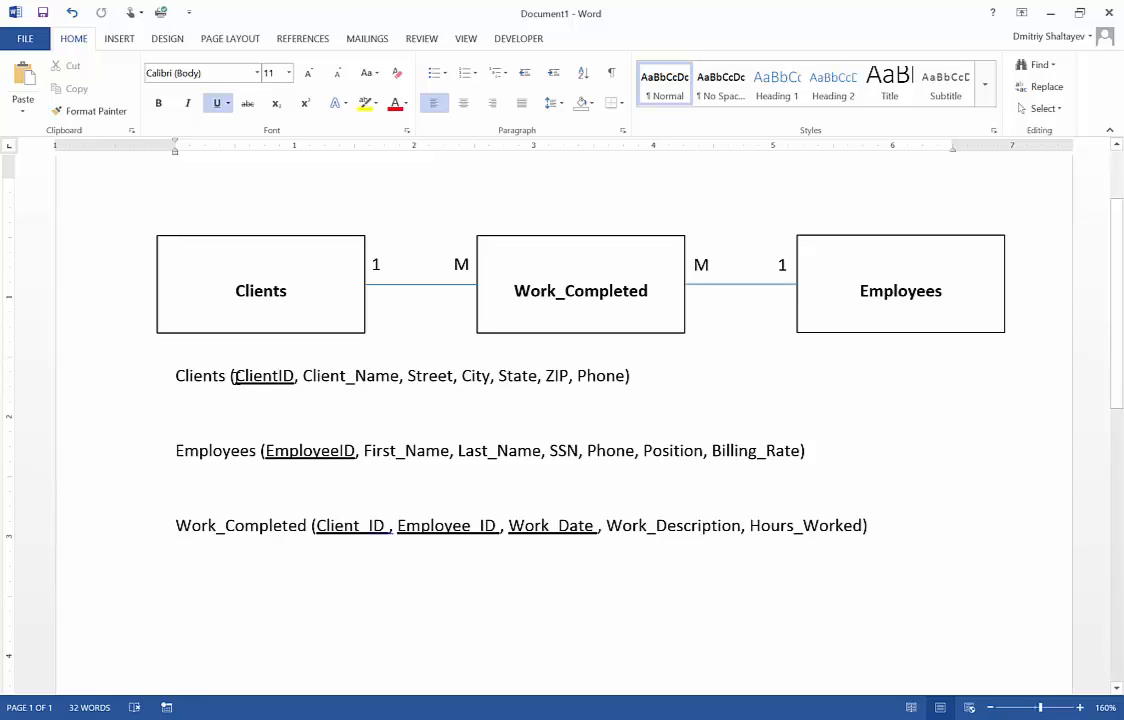
{"action": "left_click", "coordinate": [351, 376]}
{"action": "left_click_drag", "start_coordinate": [352, 376], "coordinate": [357, 377]}
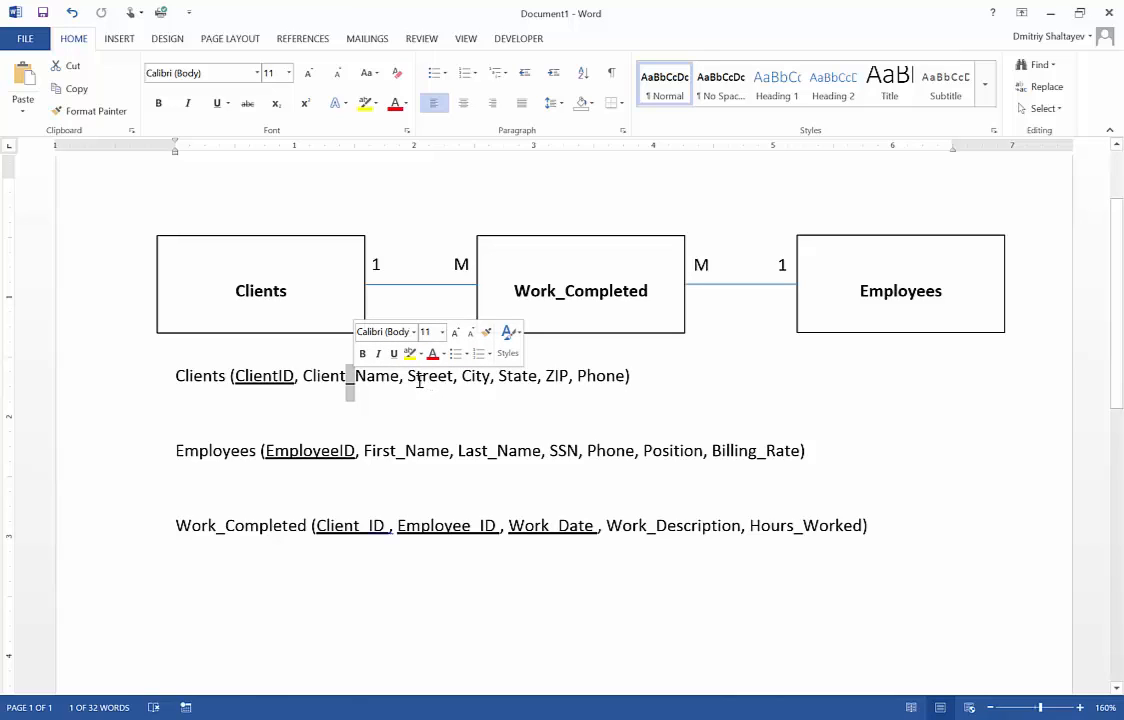
{"action": "left_click_drag", "start_coordinate": [409, 377], "coordinate": [567, 371]}
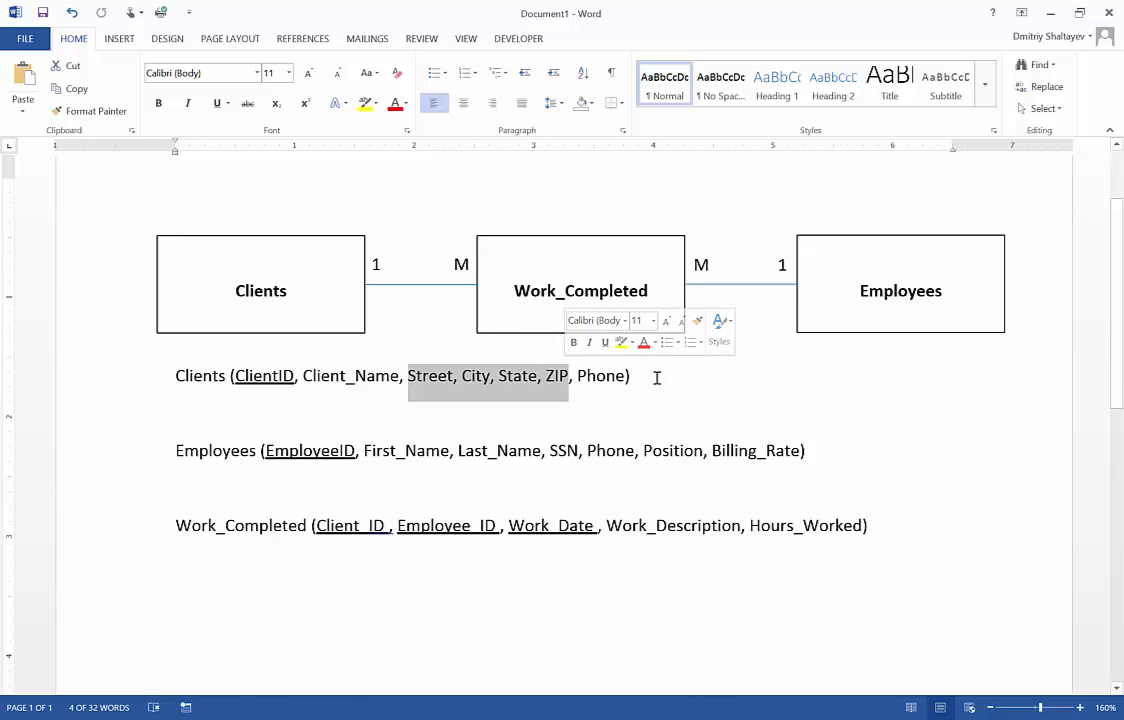
{"action": "left_click", "coordinate": [607, 375]}
{"action": "double_click", "coordinate": [607, 375]}
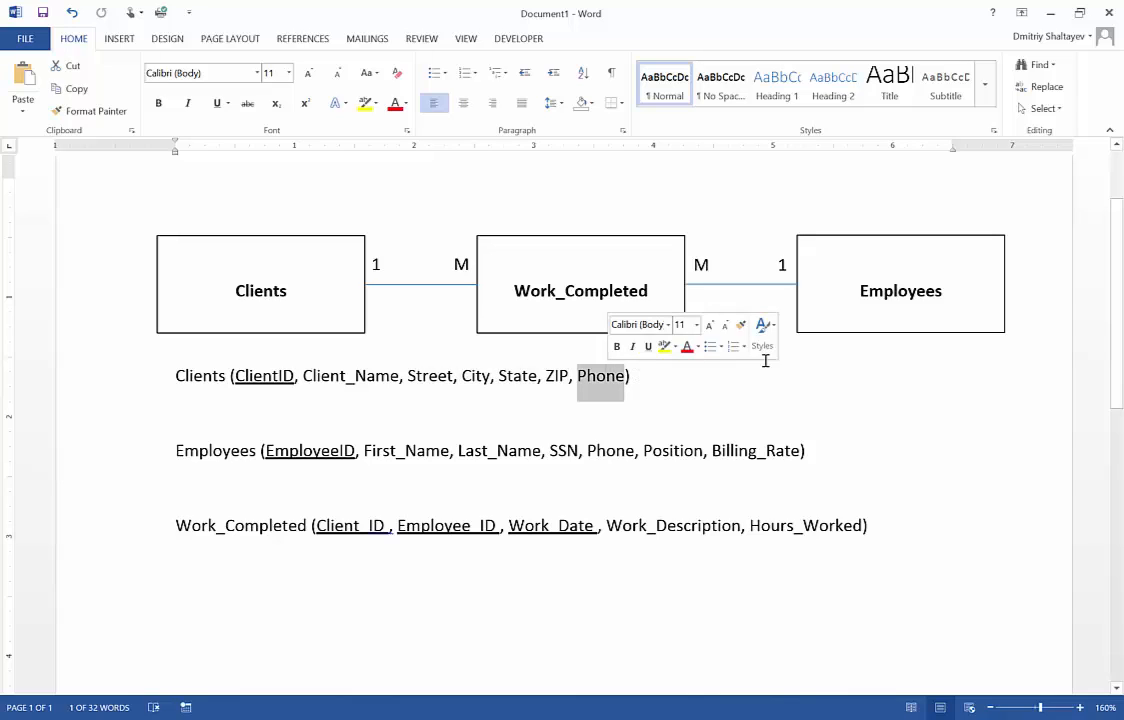
{"action": "left_click", "coordinate": [701, 378]}
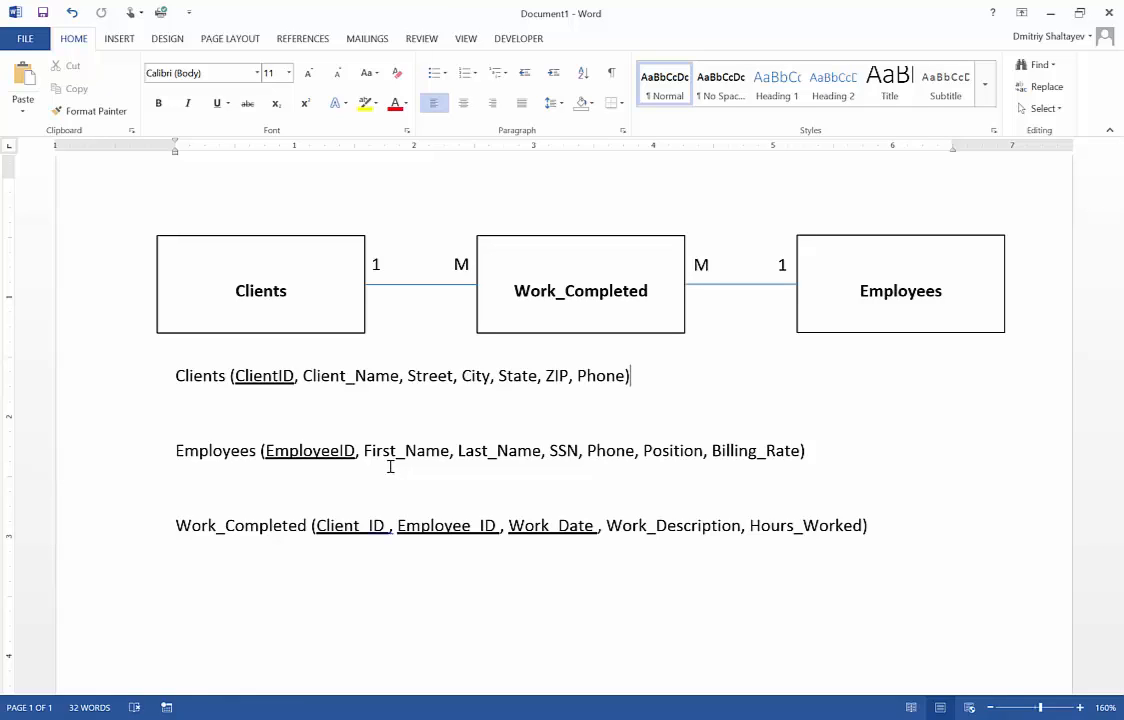
Examine the Employees relation's attributes from First_Name through Billing_Rate
{"action": "left_click_drag", "start_coordinate": [365, 452], "coordinate": [451, 456]}
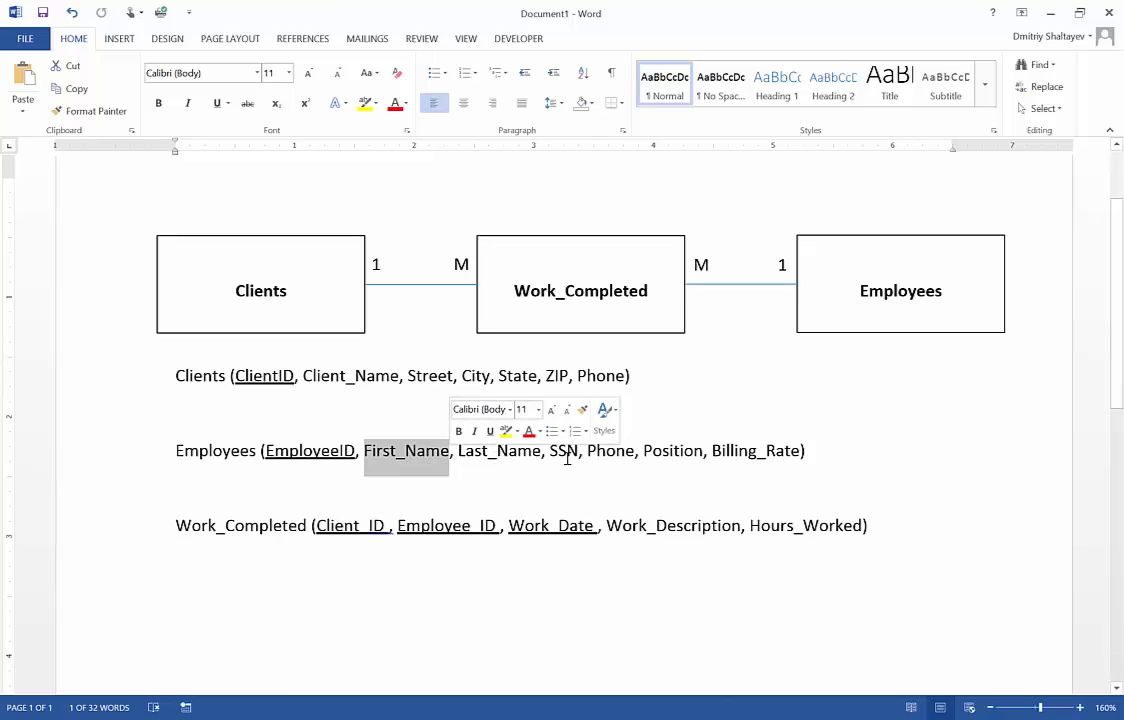
{"action": "left_click", "coordinate": [601, 458]}
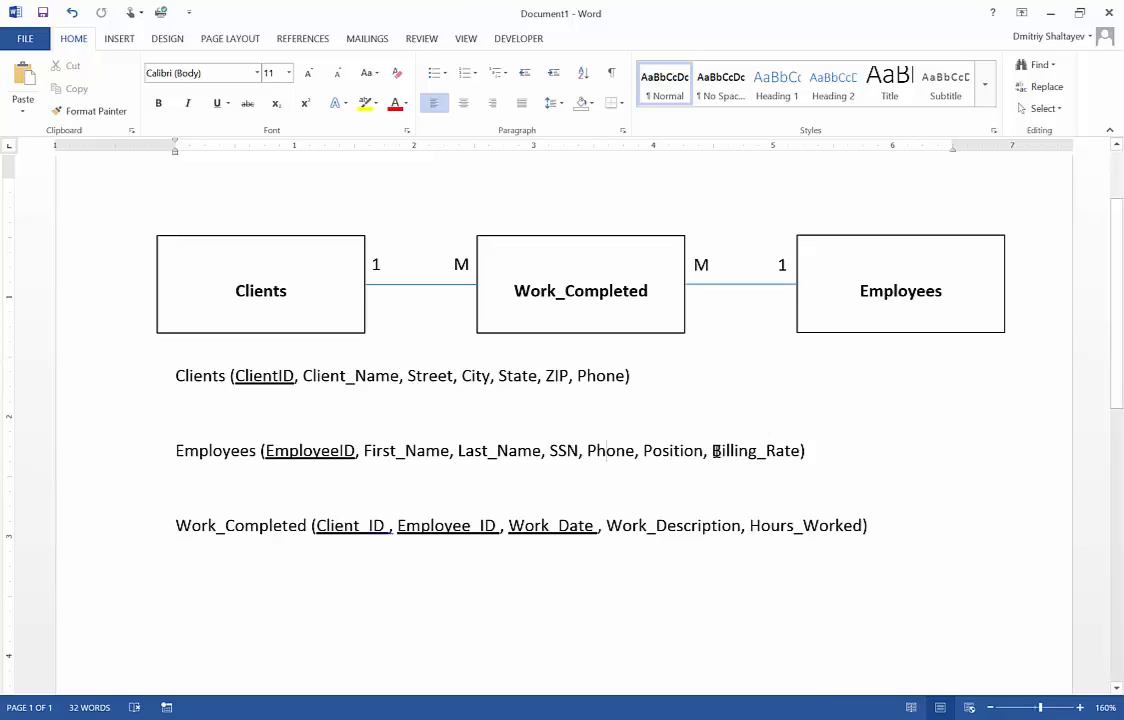
{"action": "left_click_drag", "start_coordinate": [714, 452], "coordinate": [800, 451]}
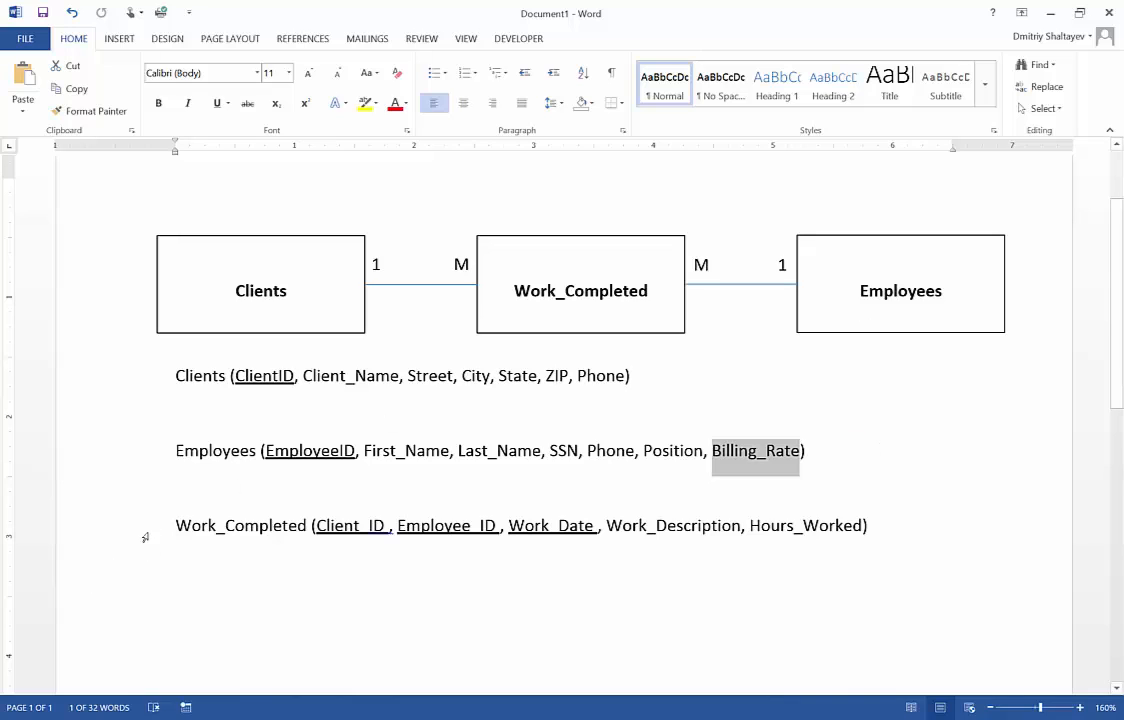
Examine the Work_Completed relation and its composite key of Client_ID, Employee_ID and Work_Date
{"action": "left_click_drag", "start_coordinate": [171, 526], "coordinate": [883, 543]}
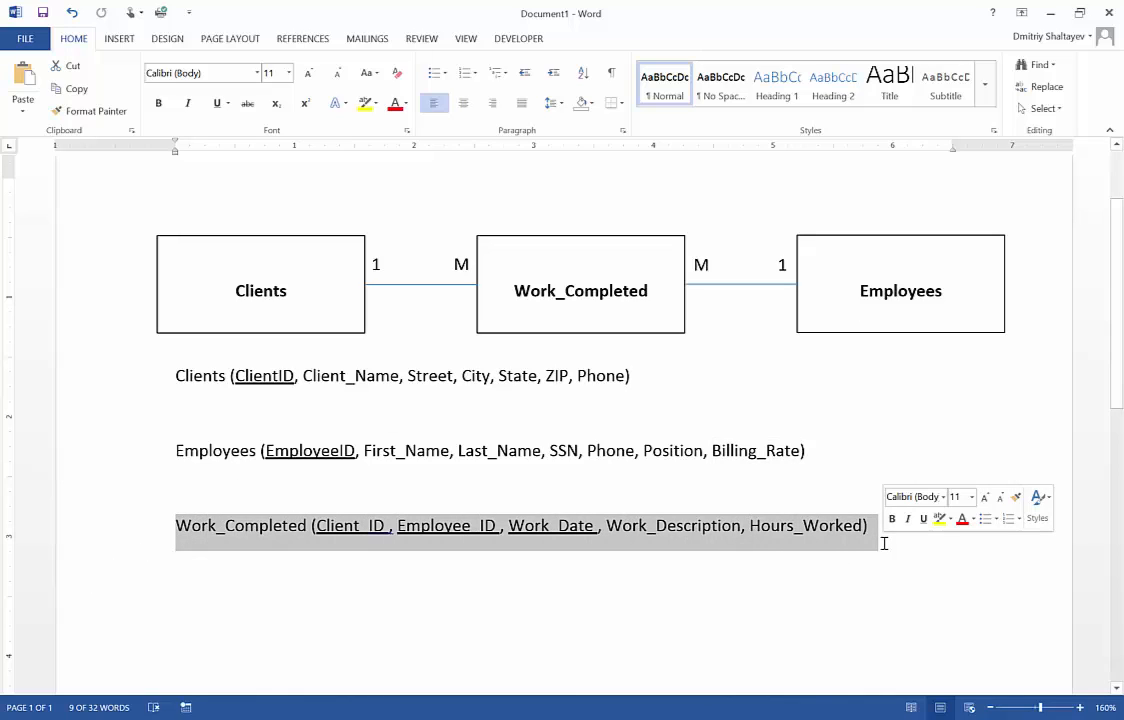
{"action": "left_click", "coordinate": [412, 489]}
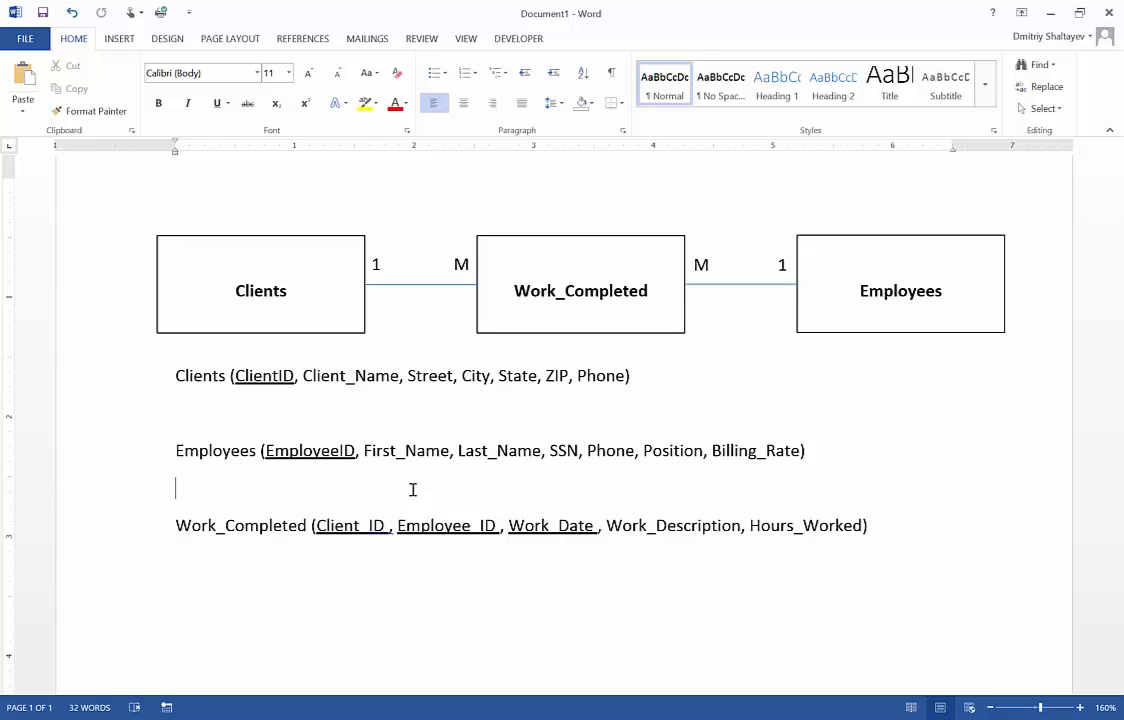
{"action": "left_click", "coordinate": [519, 290]}
{"action": "left_click_drag", "start_coordinate": [556, 296], "coordinate": [564, 298]}
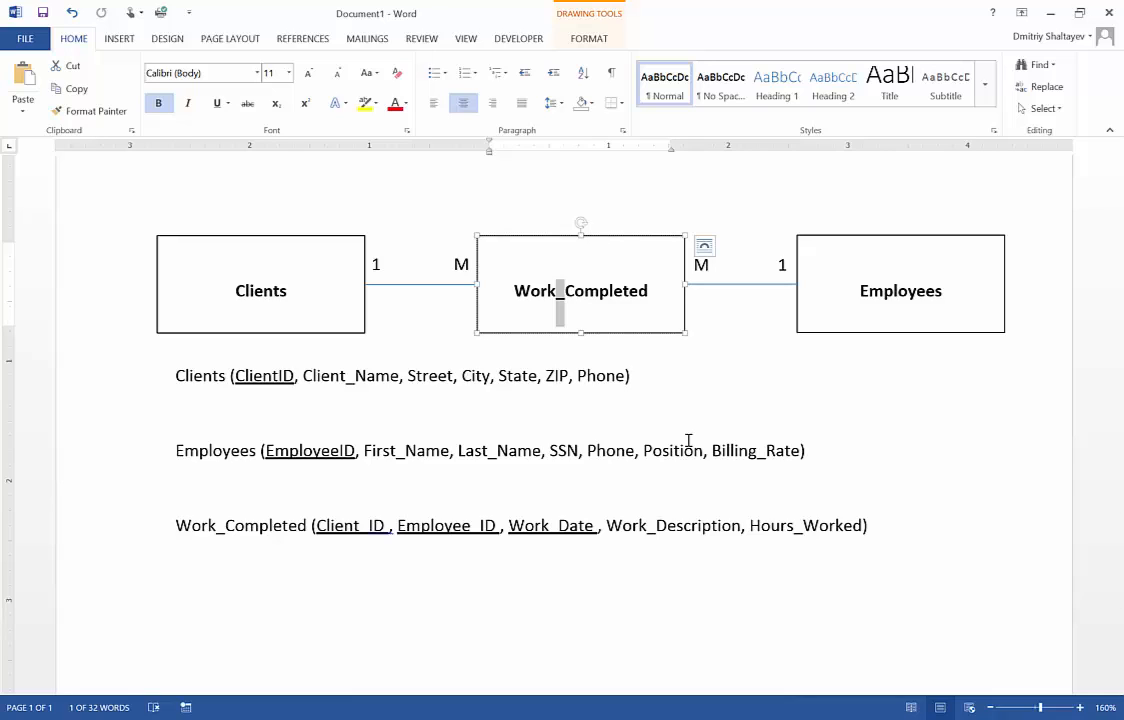
{"action": "left_click", "coordinate": [320, 527]}
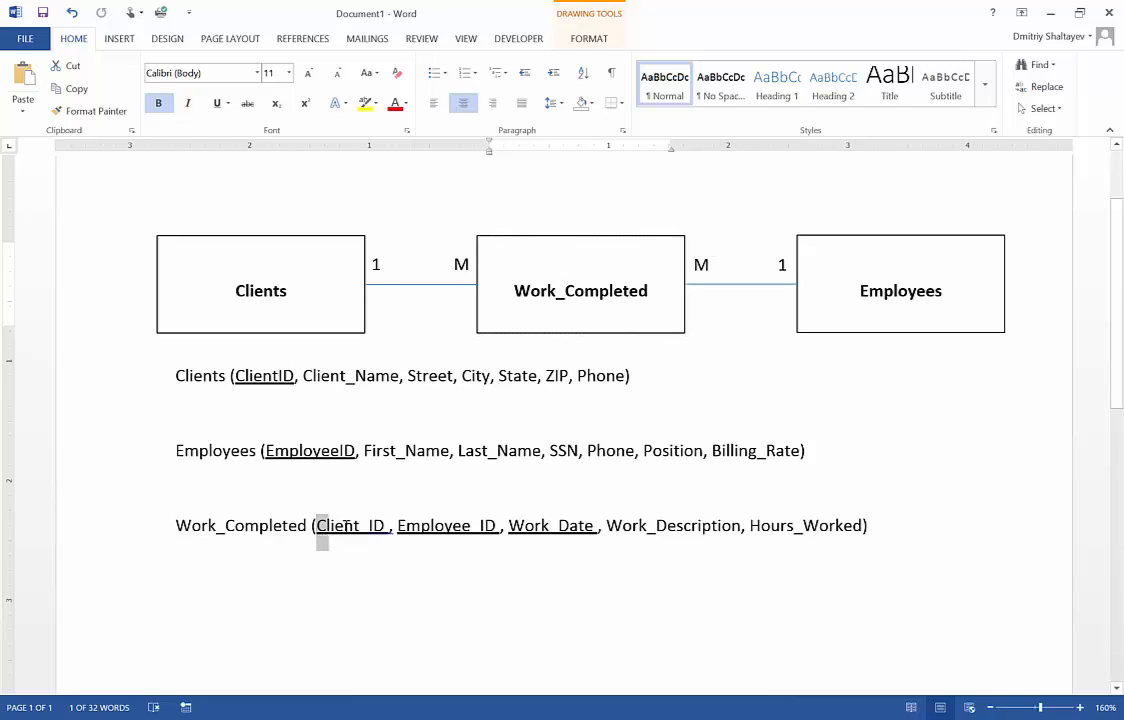
{"action": "left_click_drag", "start_coordinate": [346, 526], "coordinate": [373, 528]}
{"action": "left_click", "coordinate": [364, 527]}
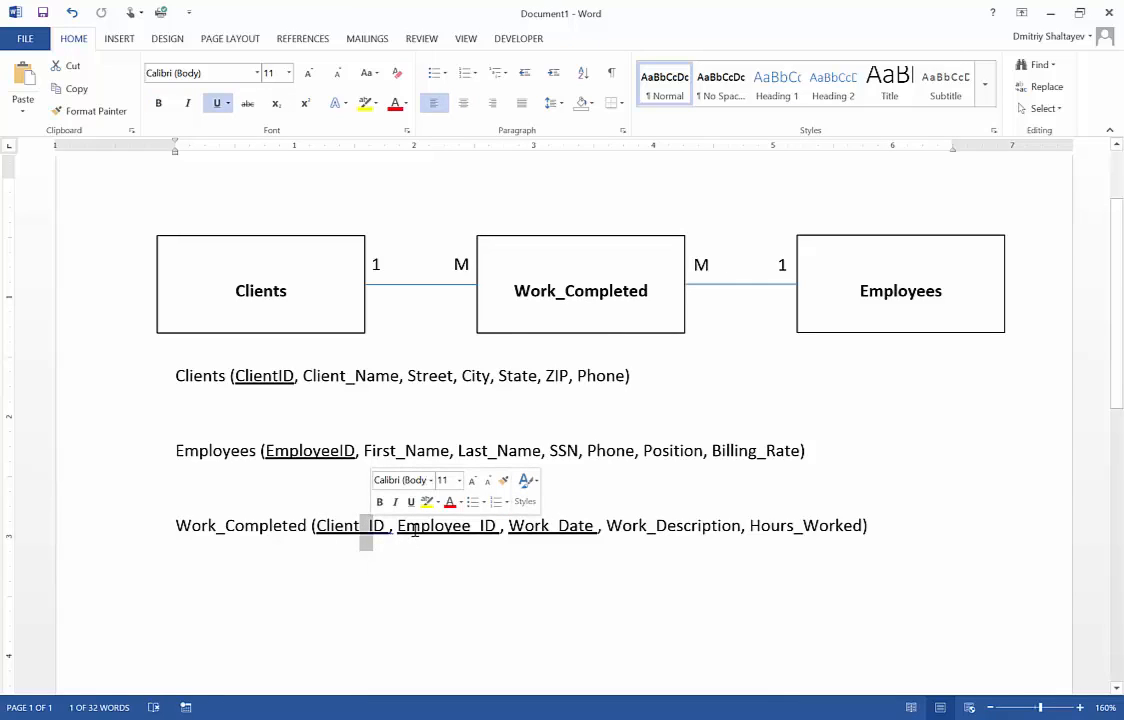
{"action": "left_click_drag", "start_coordinate": [399, 526], "coordinate": [492, 535]}
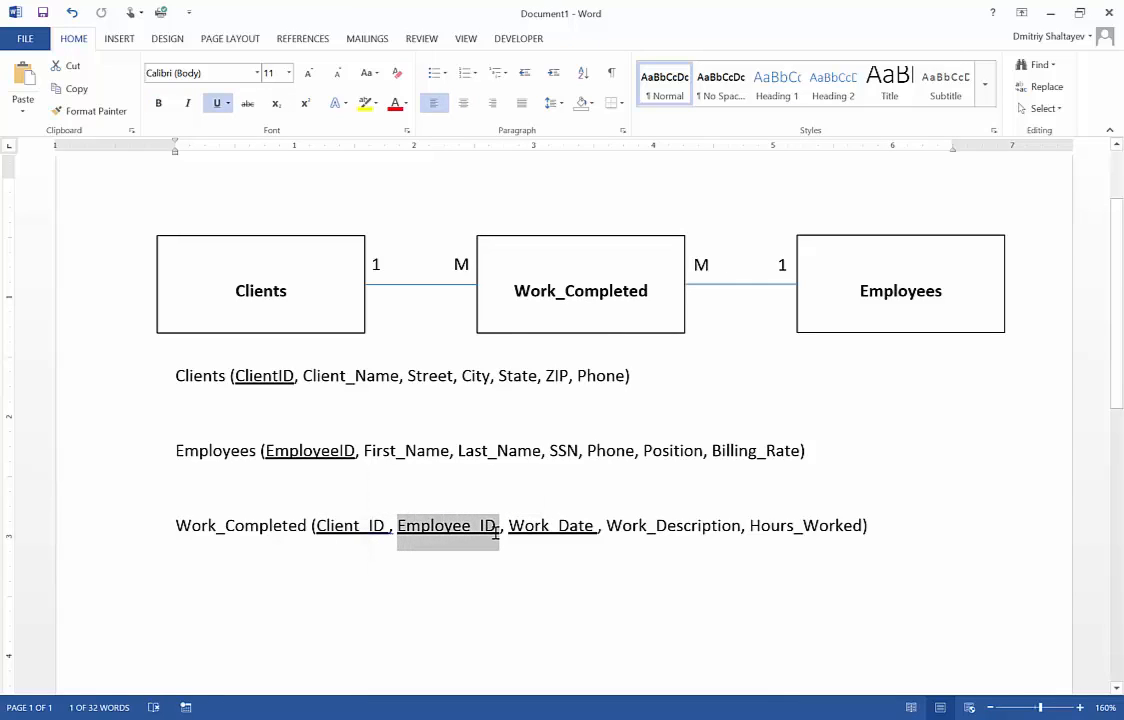
{"action": "left_click", "coordinate": [473, 526]}
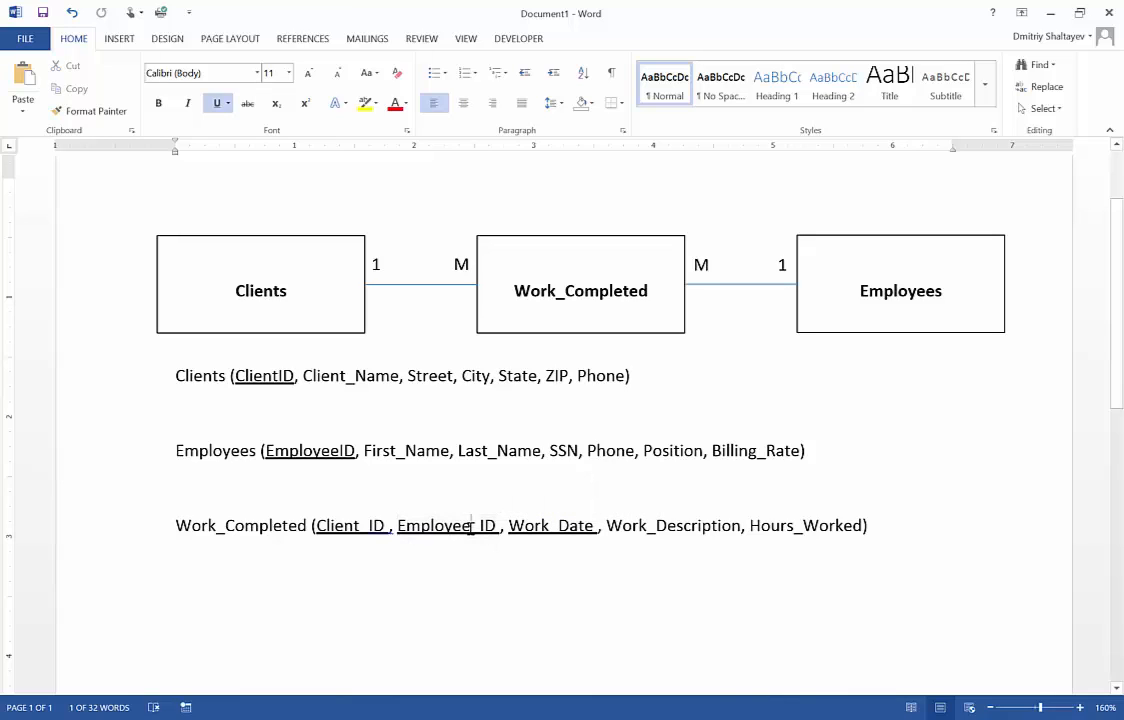
{"action": "left_click_drag", "start_coordinate": [473, 527], "coordinate": [478, 535]}
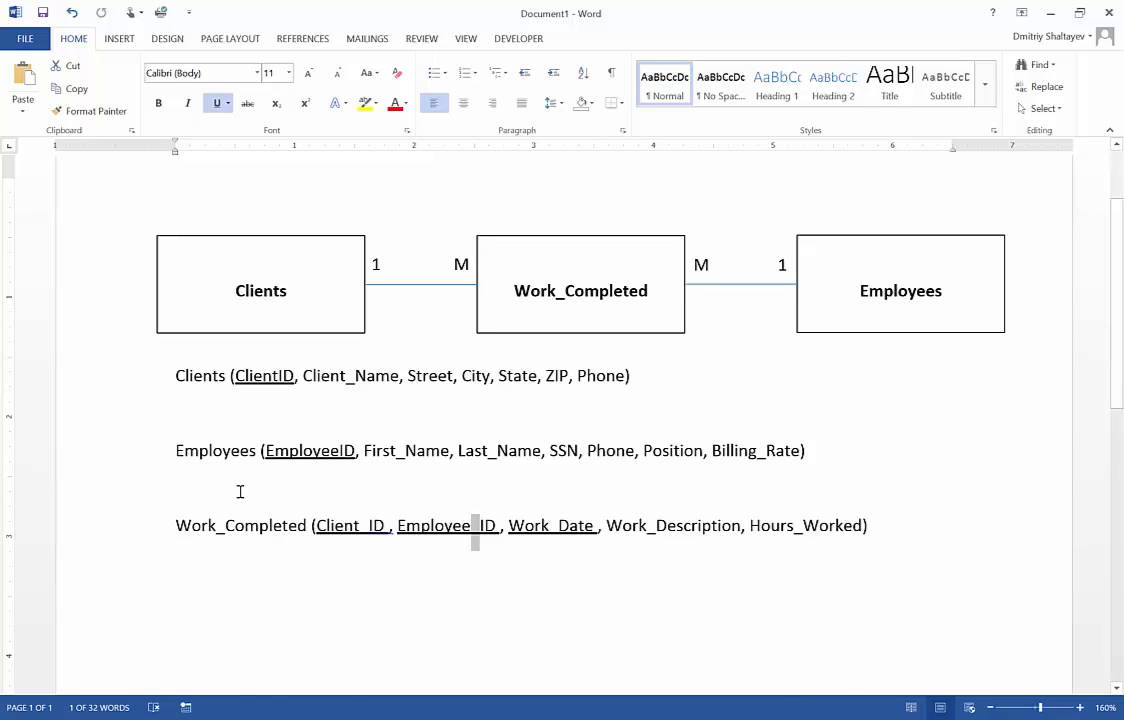
{"action": "left_click", "coordinate": [364, 525]}
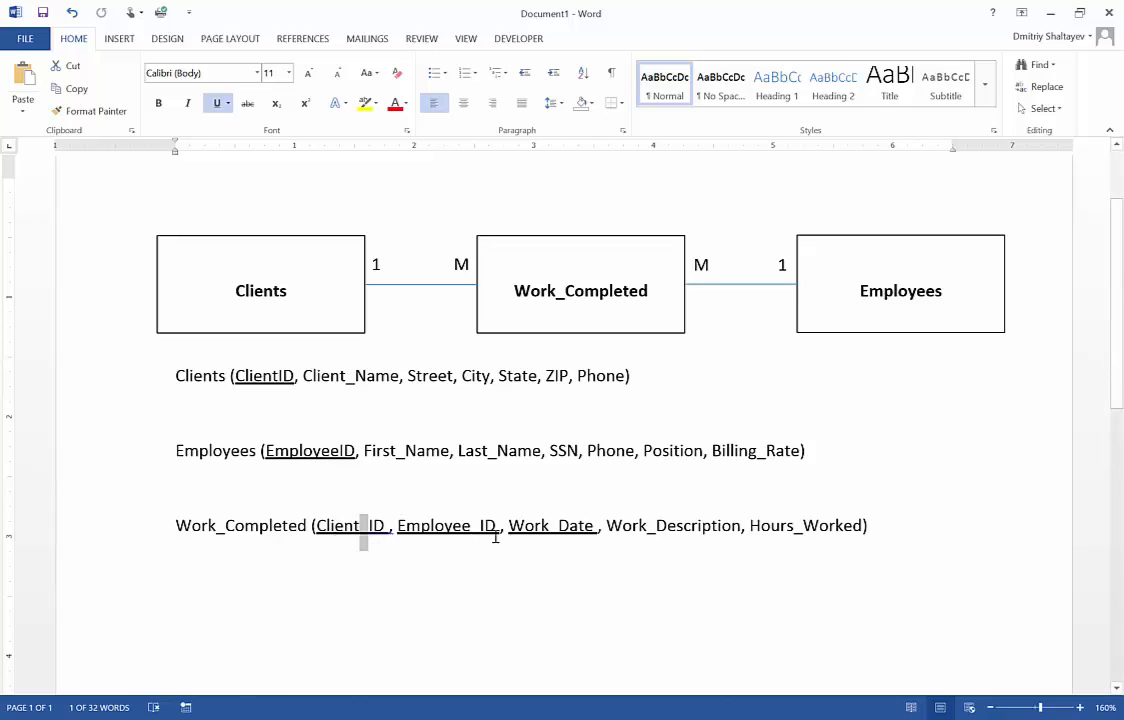
{"action": "left_click_drag", "start_coordinate": [597, 530], "coordinate": [549, 532]}
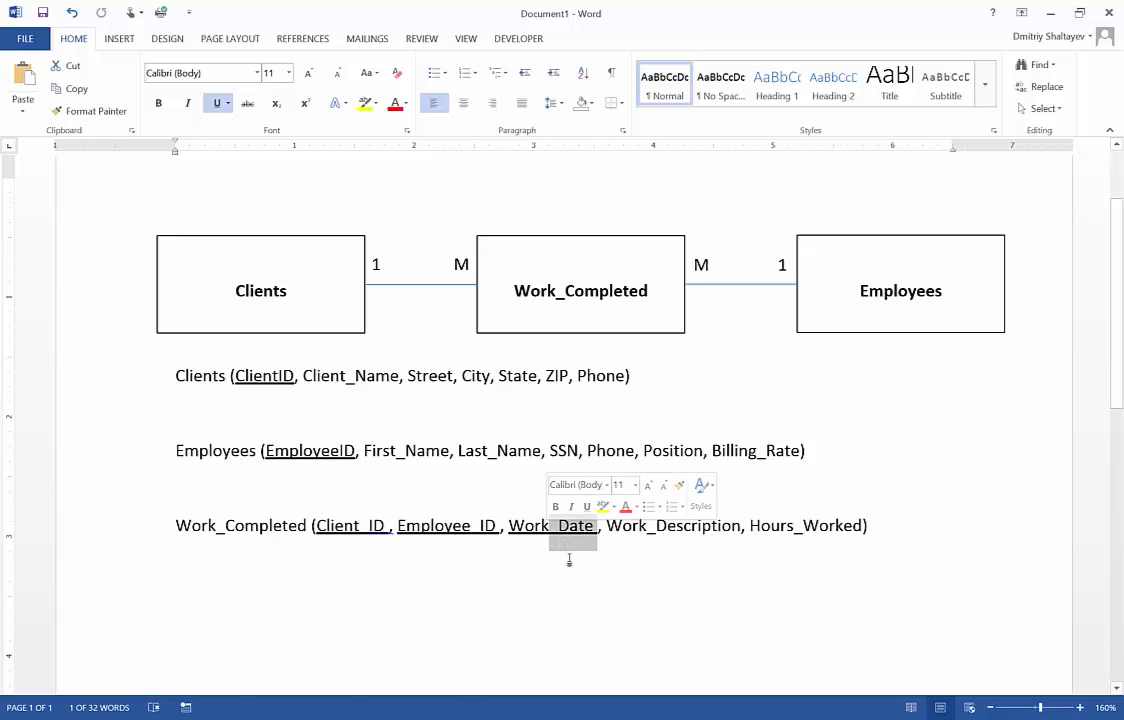
{"action": "left_click", "coordinate": [521, 537]}
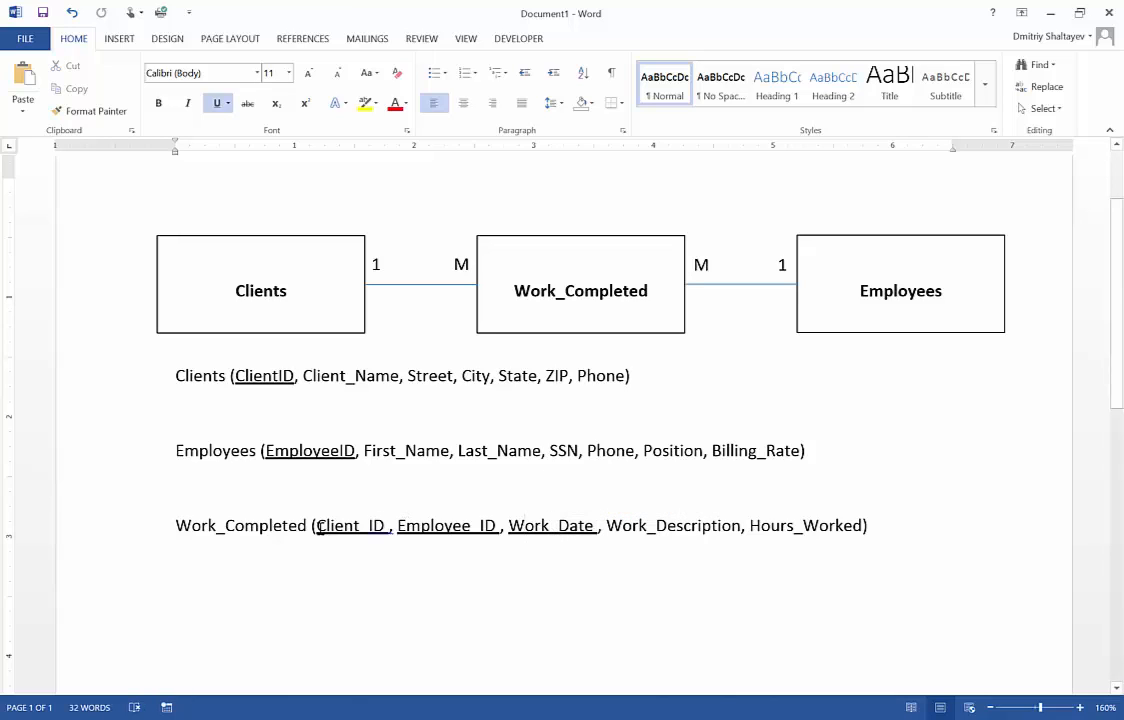
{"action": "left_click_drag", "start_coordinate": [318, 527], "coordinate": [492, 530]}
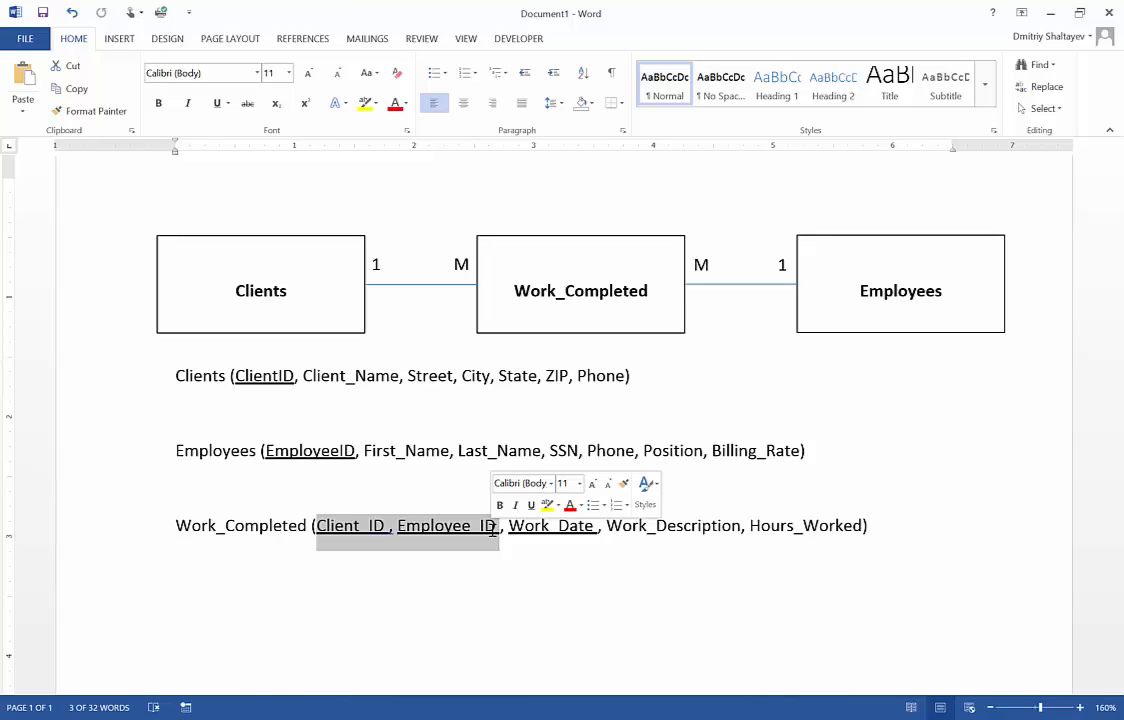
{"action": "left_click", "coordinate": [558, 530]}
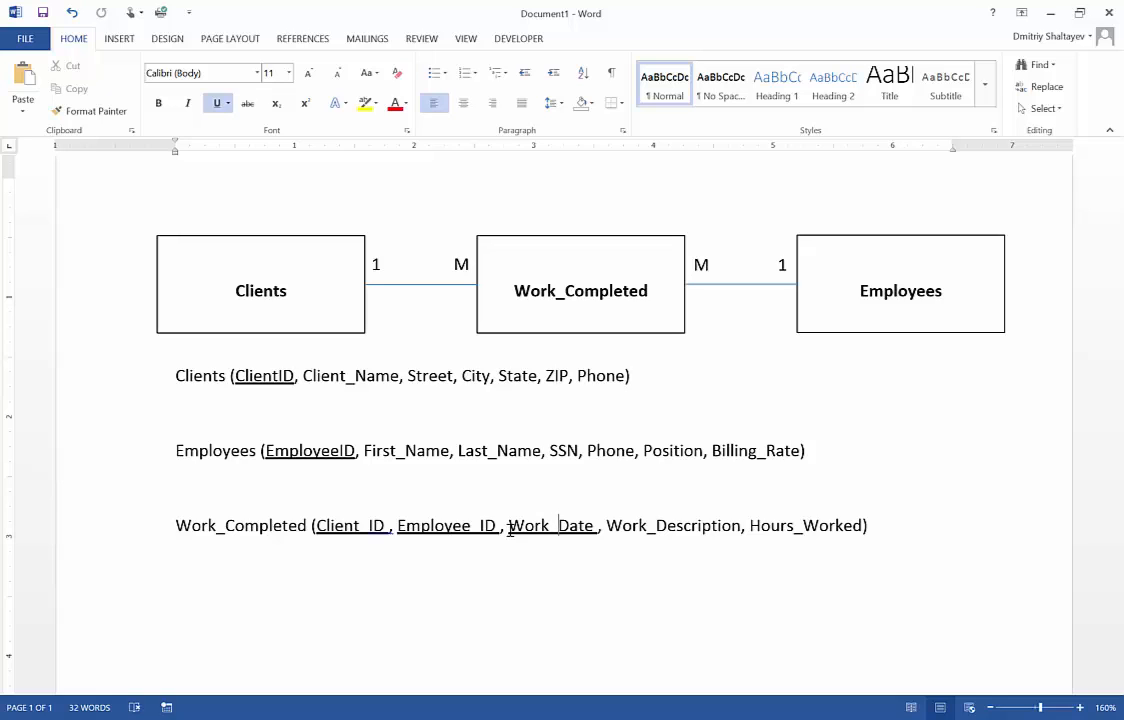
{"action": "left_click_drag", "start_coordinate": [510, 528], "coordinate": [596, 527]}
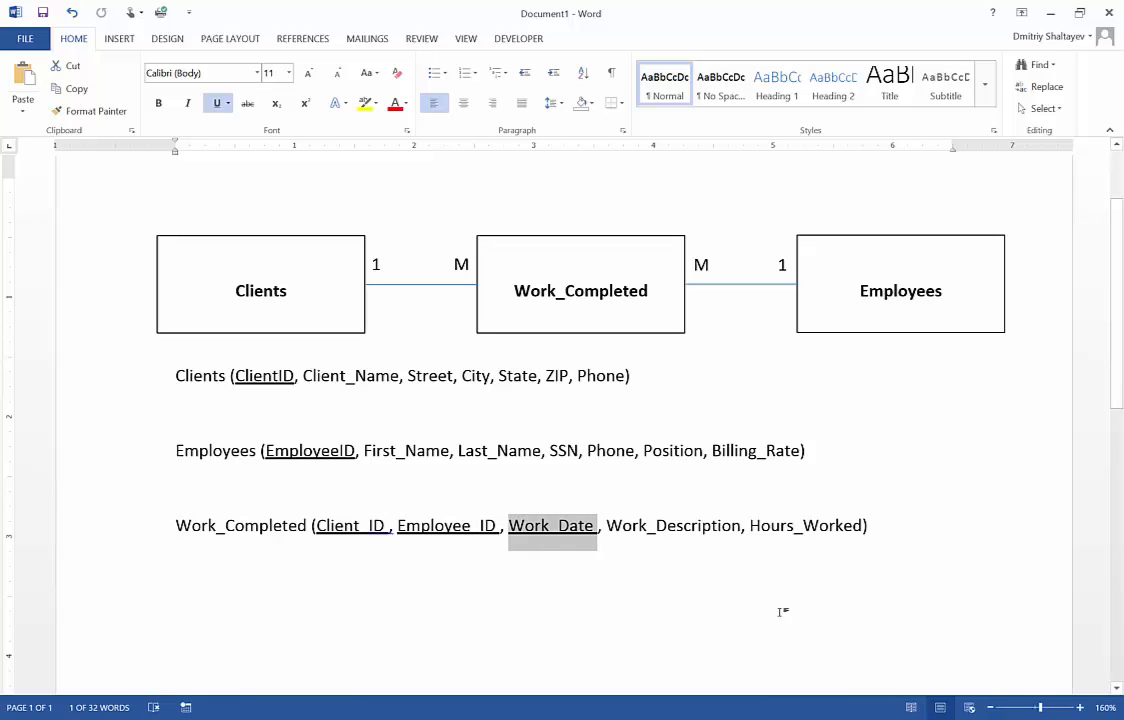
{"action": "scroll", "coordinate": [600, 520], "scroll_direction": "up", "scroll_amount": 1}
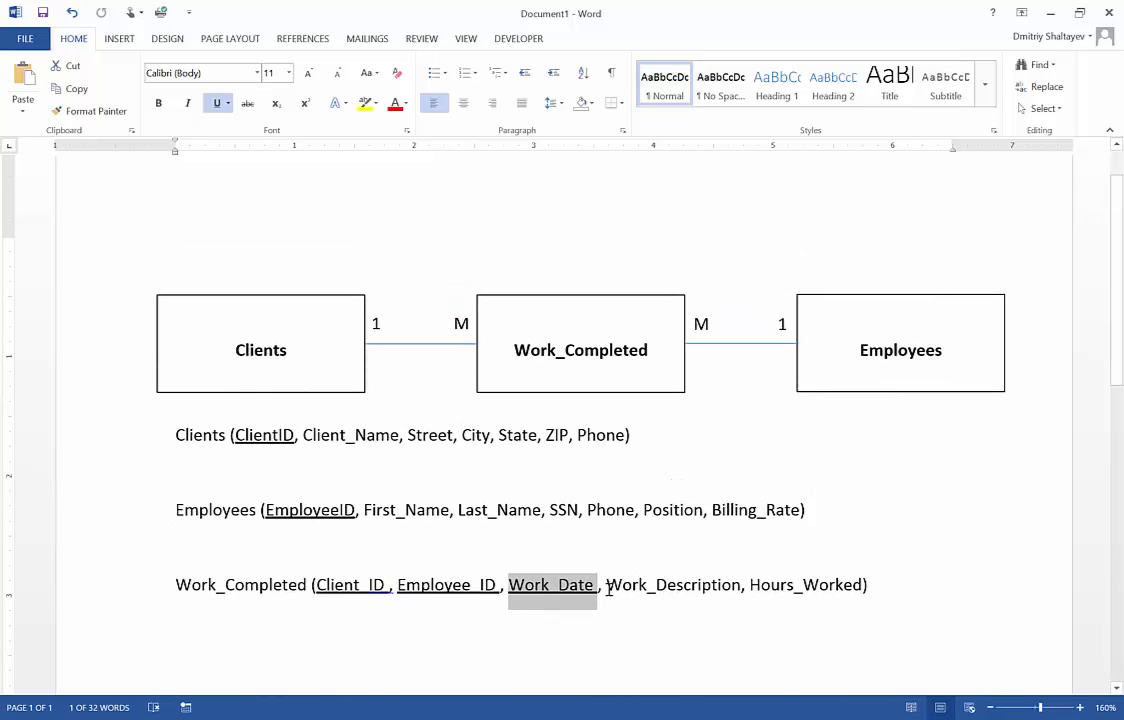
{"action": "left_click_drag", "start_coordinate": [316, 585], "coordinate": [612, 597]}
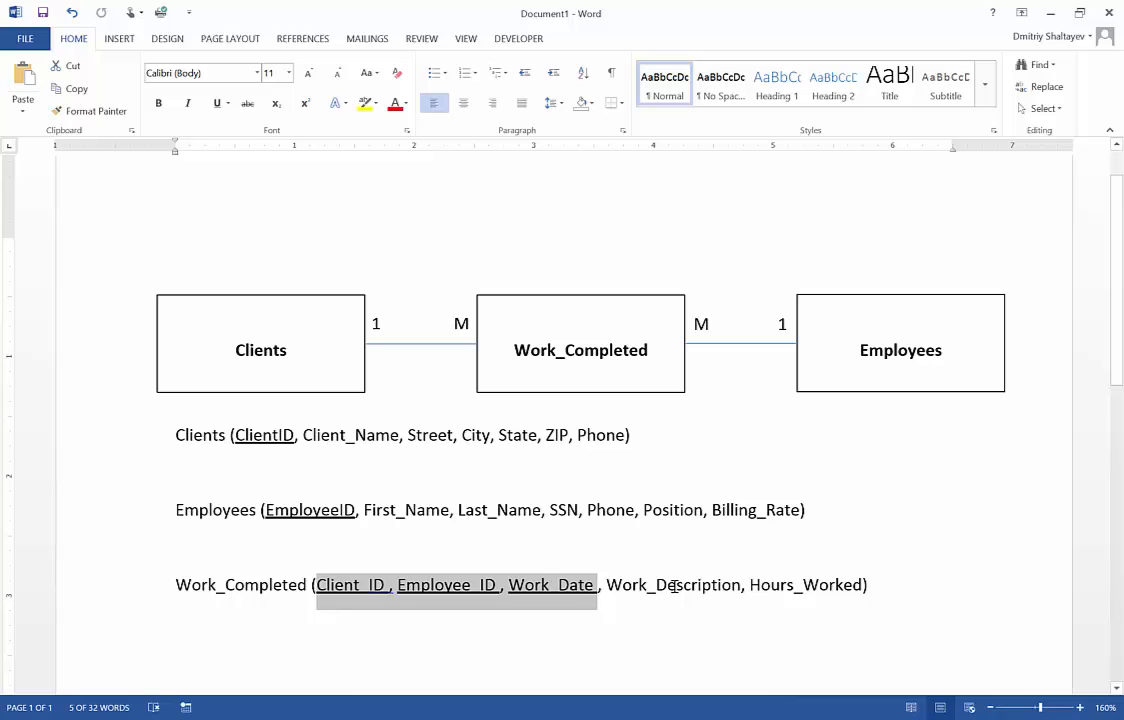
{"action": "scroll", "coordinate": [675, 587], "scroll_direction": "down", "scroll_amount": 1}
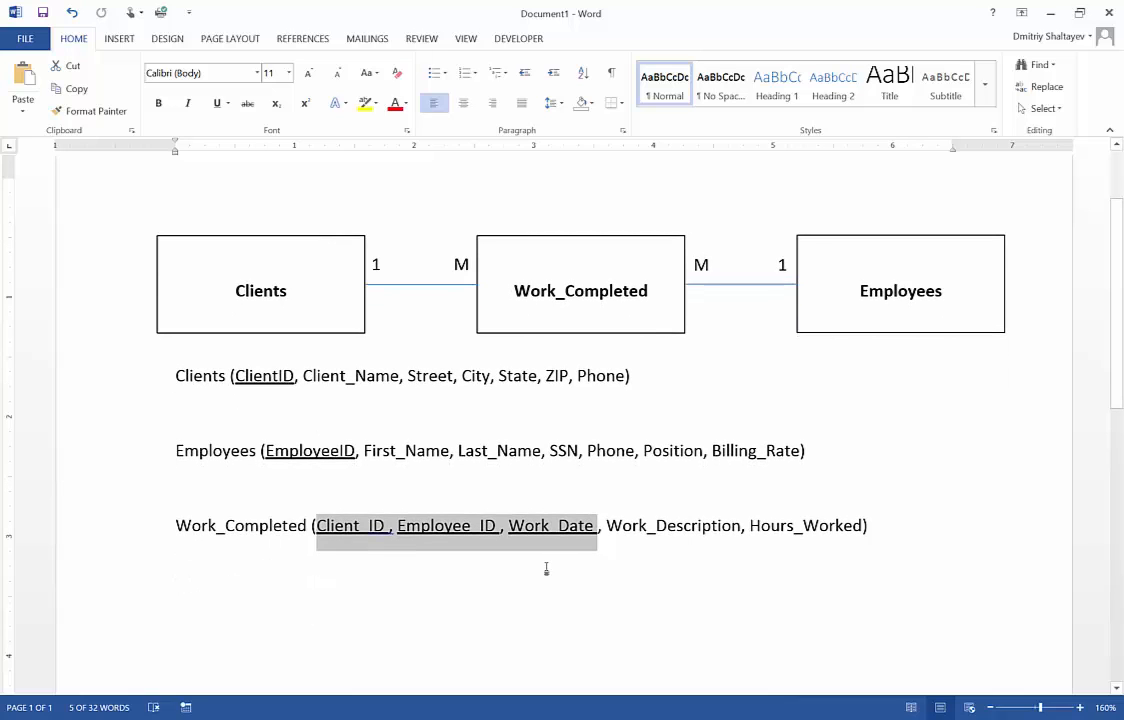
Examine the Work_Description and Hours_Worked attributes alongside the employees' Billing_Rate
{"action": "left_click", "coordinate": [606, 526]}
{"action": "double_click", "coordinate": [652, 530]}
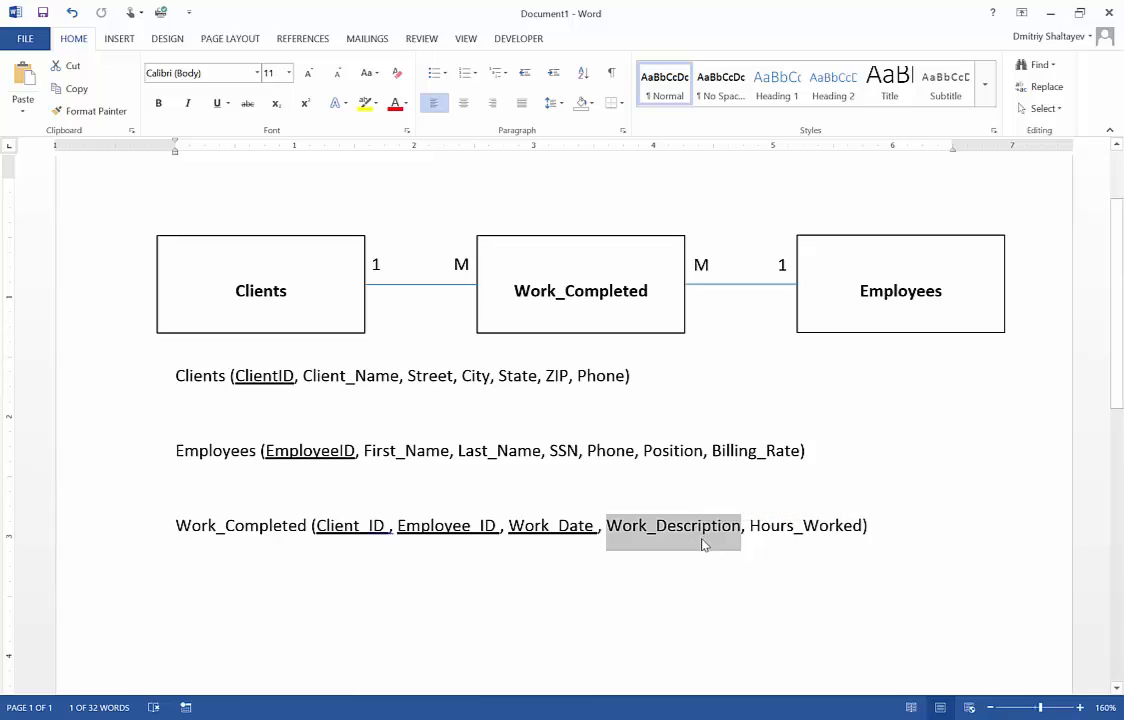
{"action": "left_click", "coordinate": [703, 540]}
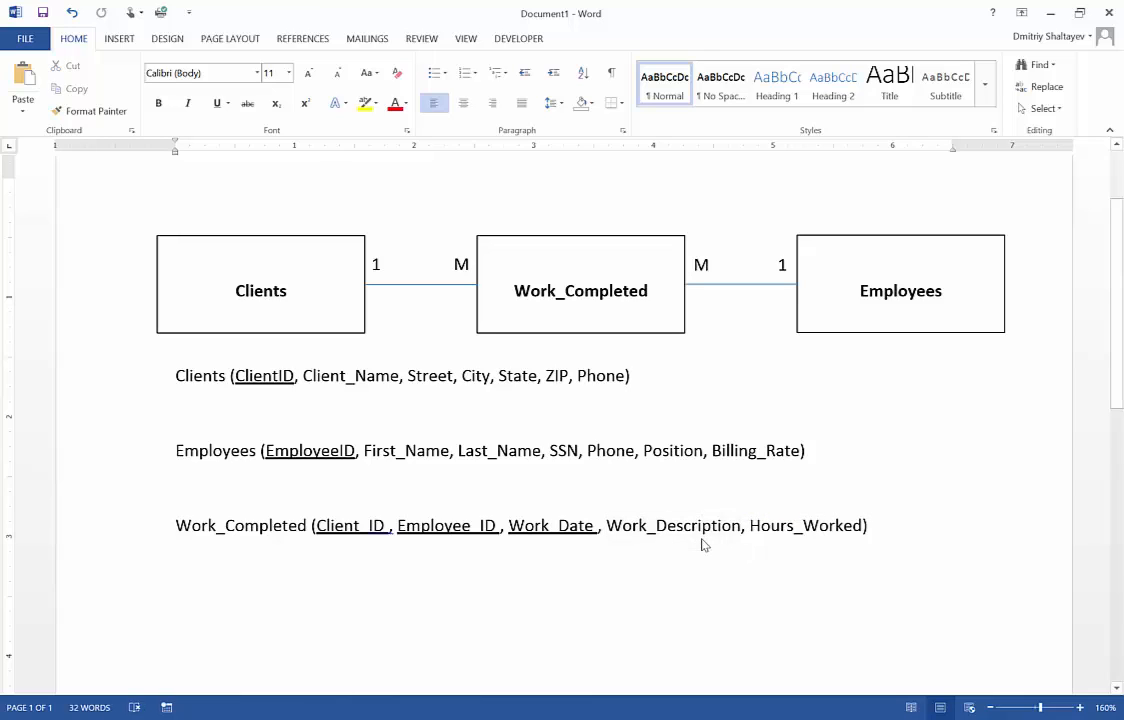
{"action": "left_click_drag", "start_coordinate": [751, 527], "coordinate": [862, 530]}
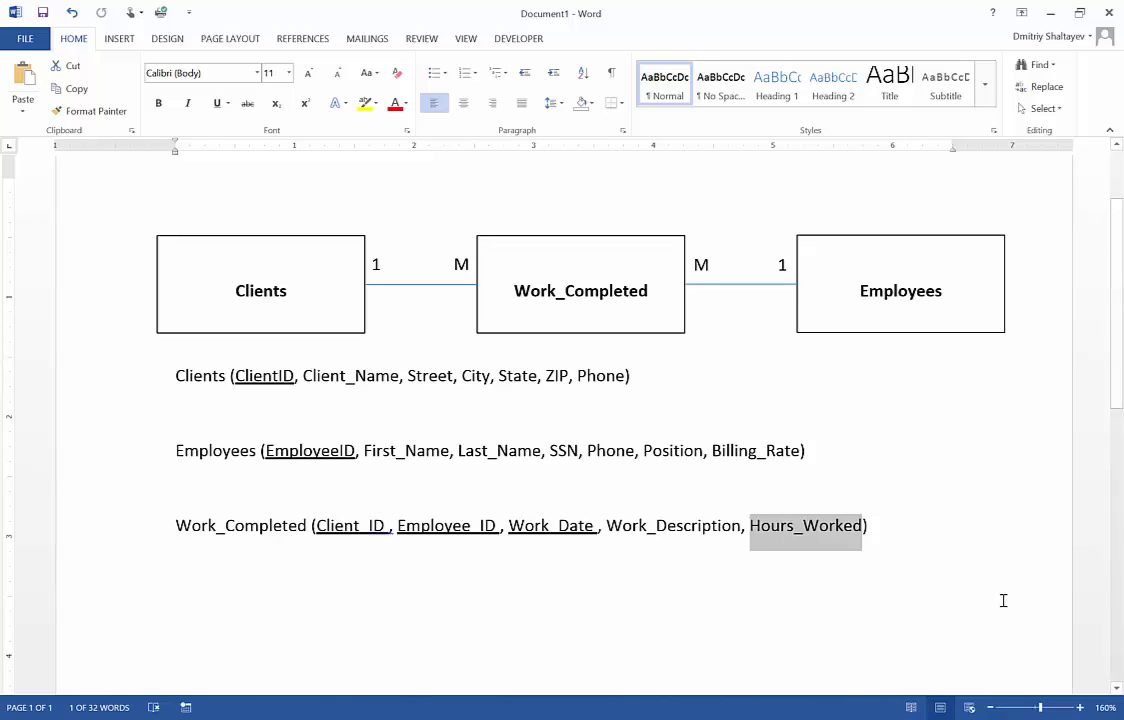
{"action": "left_click_drag", "start_coordinate": [714, 451], "coordinate": [791, 465]}
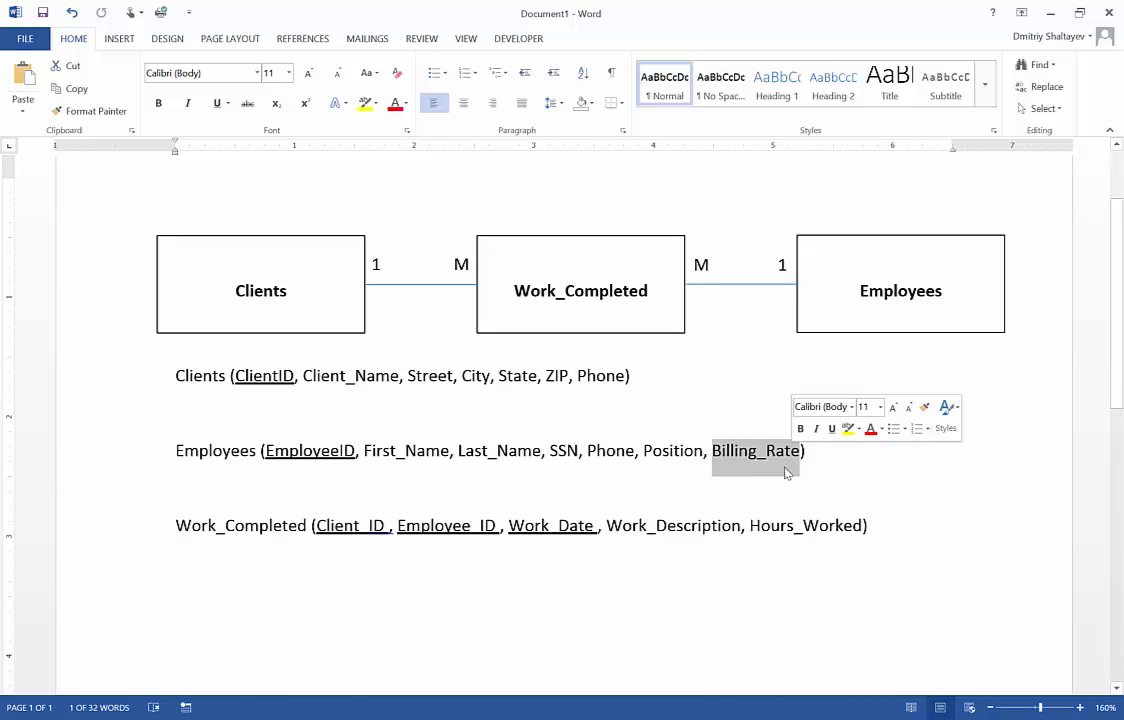
{"action": "left_click_drag", "start_coordinate": [751, 527], "coordinate": [858, 525]}
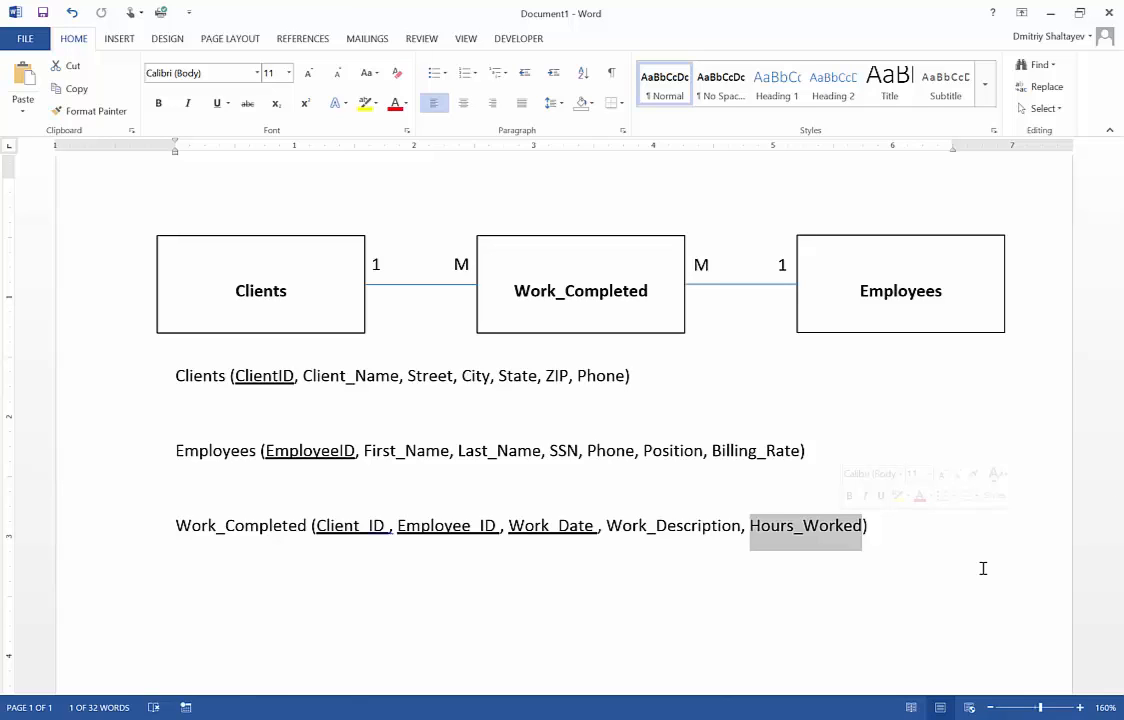
{"action": "left_click", "coordinate": [958, 529]}
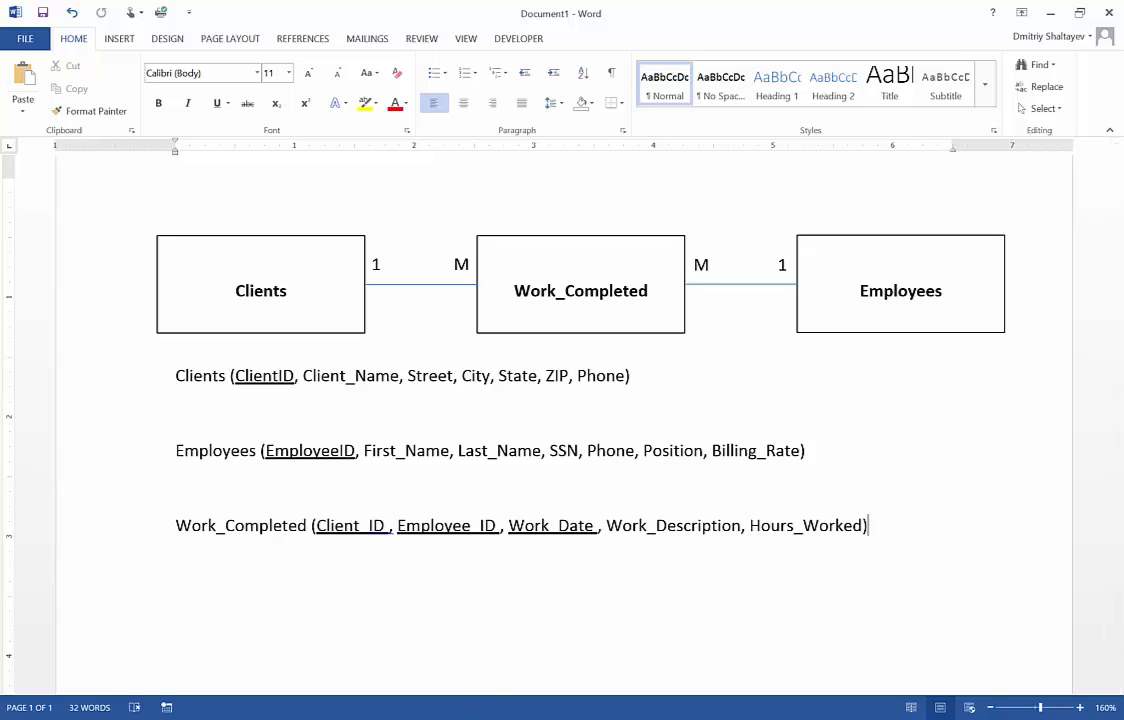
Create a blank desktop database named Clients_Billing.accdb saved on the Desktop
{"action": "left_click", "coordinate": [451, 718]}
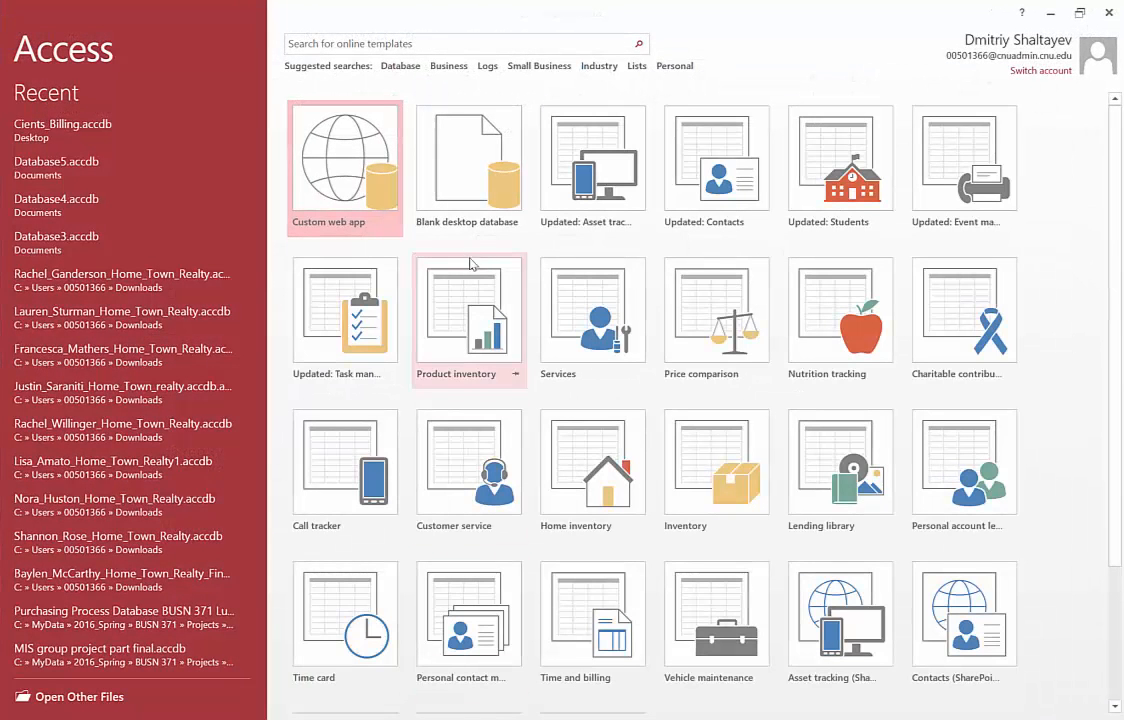
{"action": "left_click", "coordinate": [481, 157]}
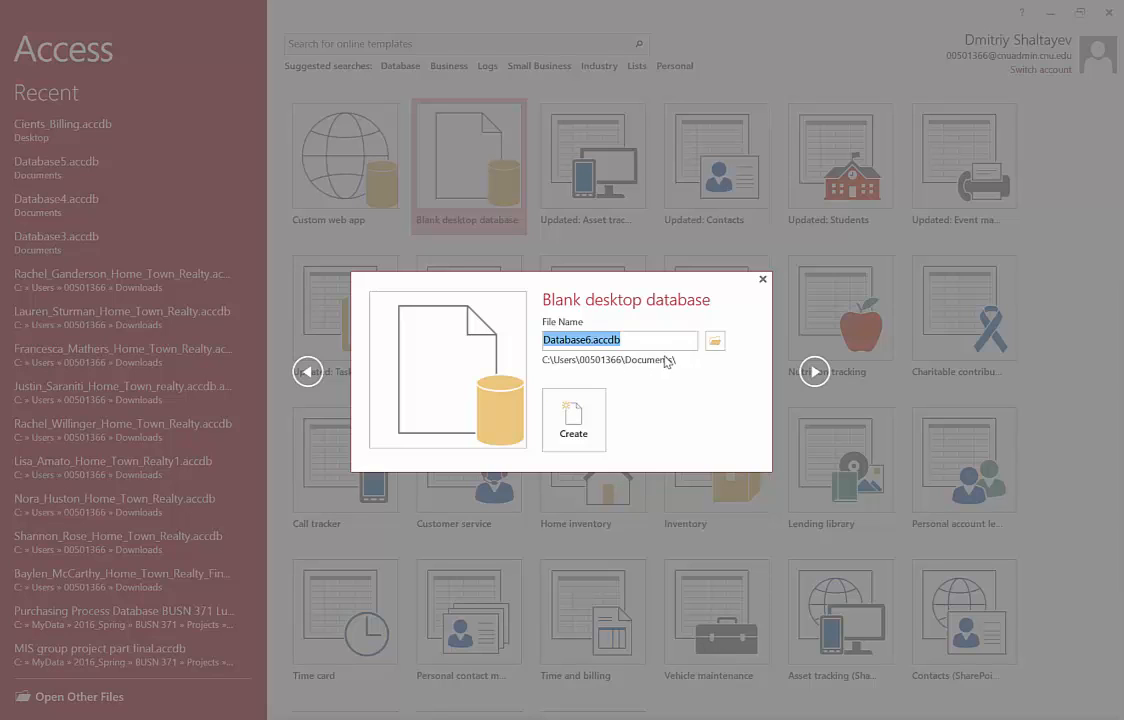
{"action": "left_click", "coordinate": [715, 341]}
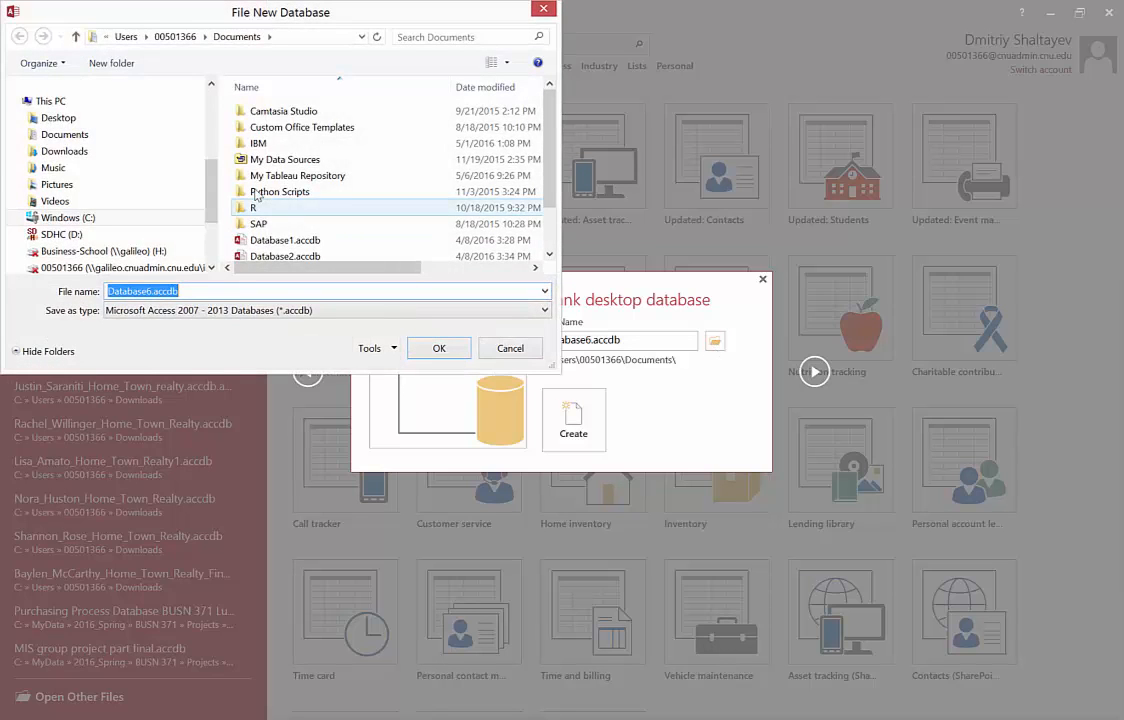
{"action": "left_click", "coordinate": [58, 117]}
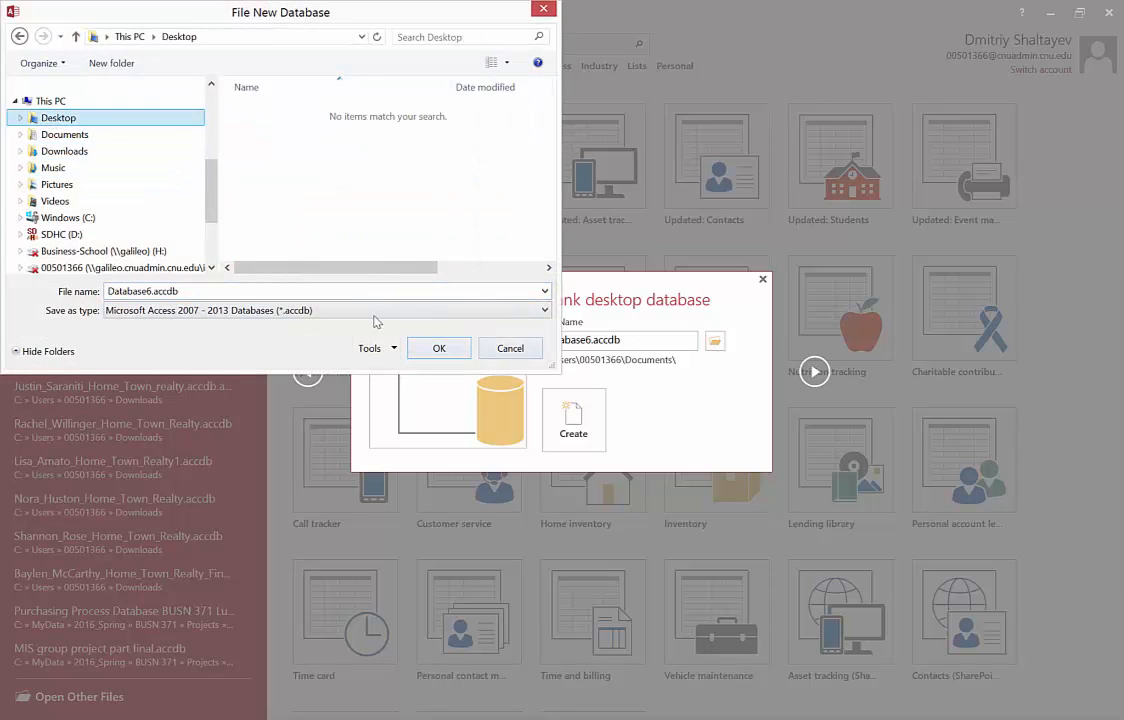
{"action": "left_click_drag", "start_coordinate": [303, 20], "coordinate": [638, 111]}
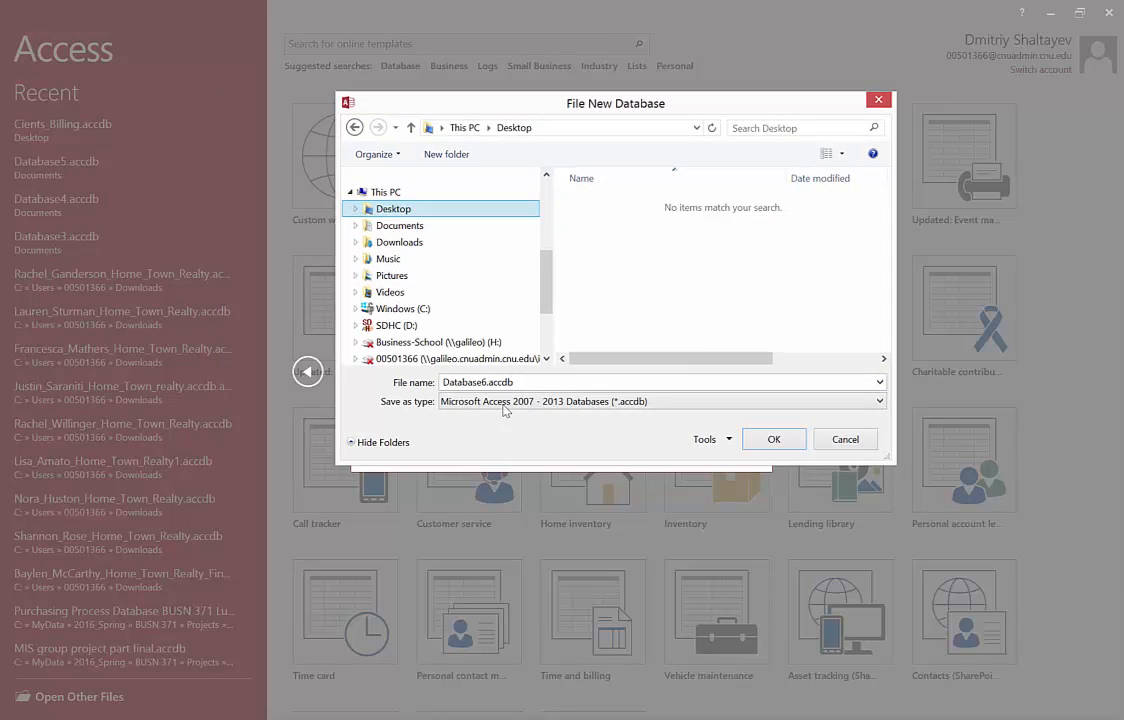
{"action": "double_click", "coordinate": [487, 383]}
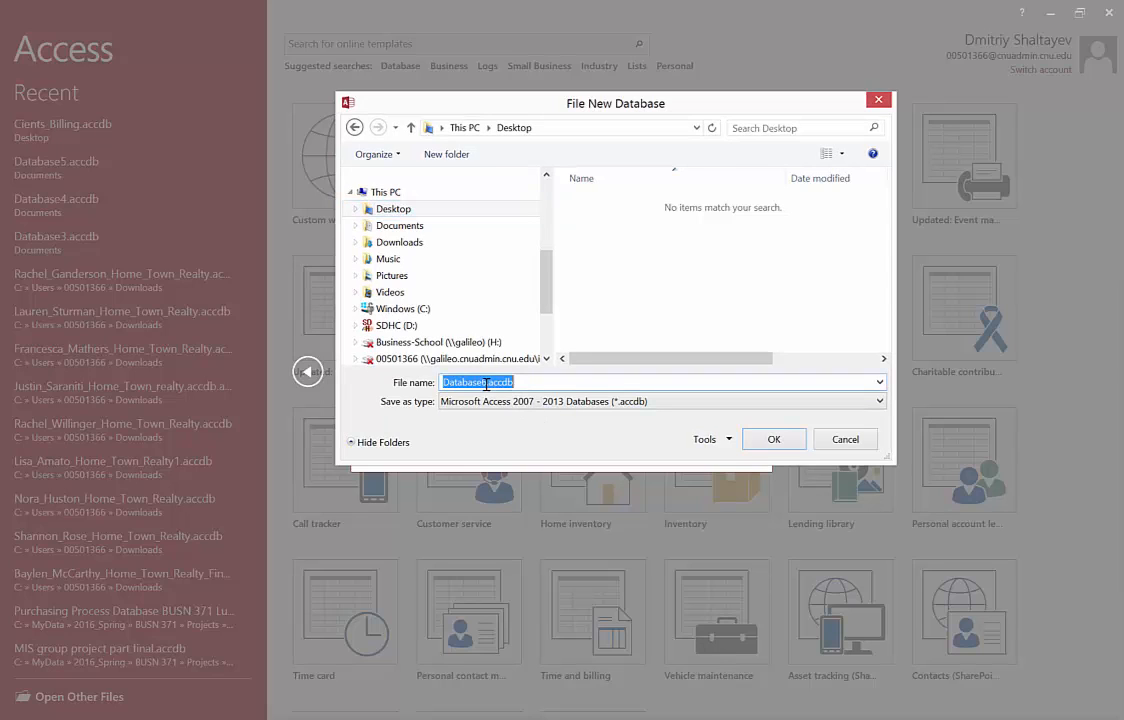
{"action": "left_click_drag", "start_coordinate": [487, 383], "coordinate": [396, 393]}
{"action": "type", "text": "Clients_"}
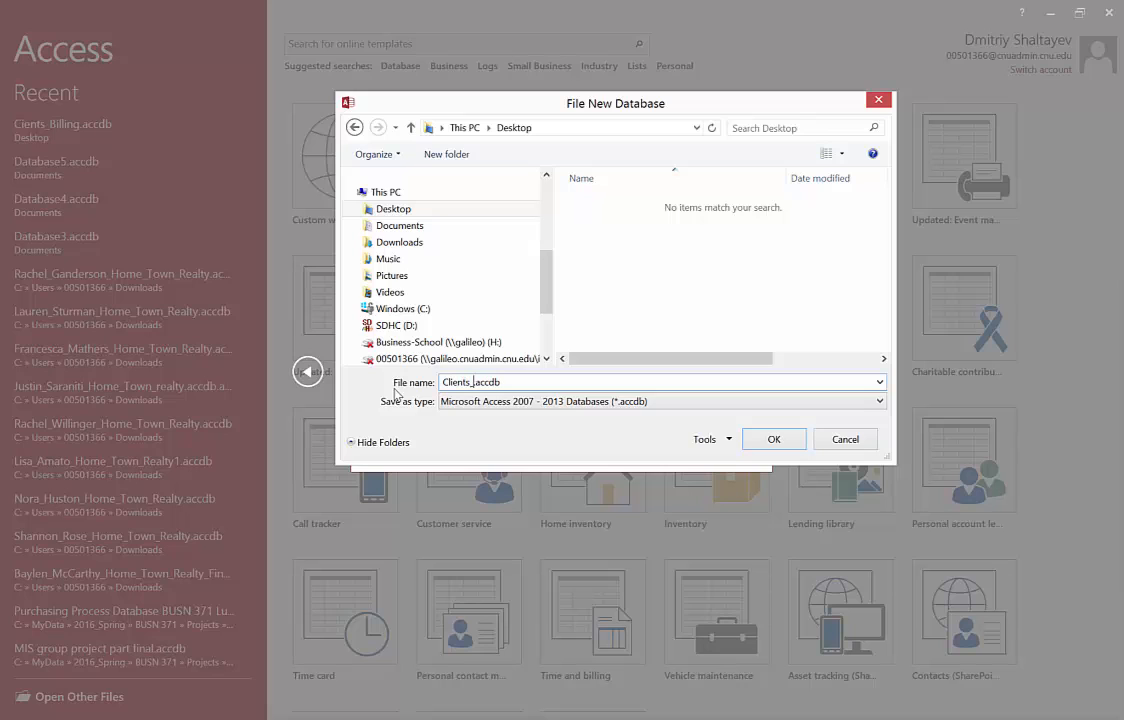
{"action": "type", "text": "Billing"}
{"action": "left_click", "coordinate": [775, 440]}
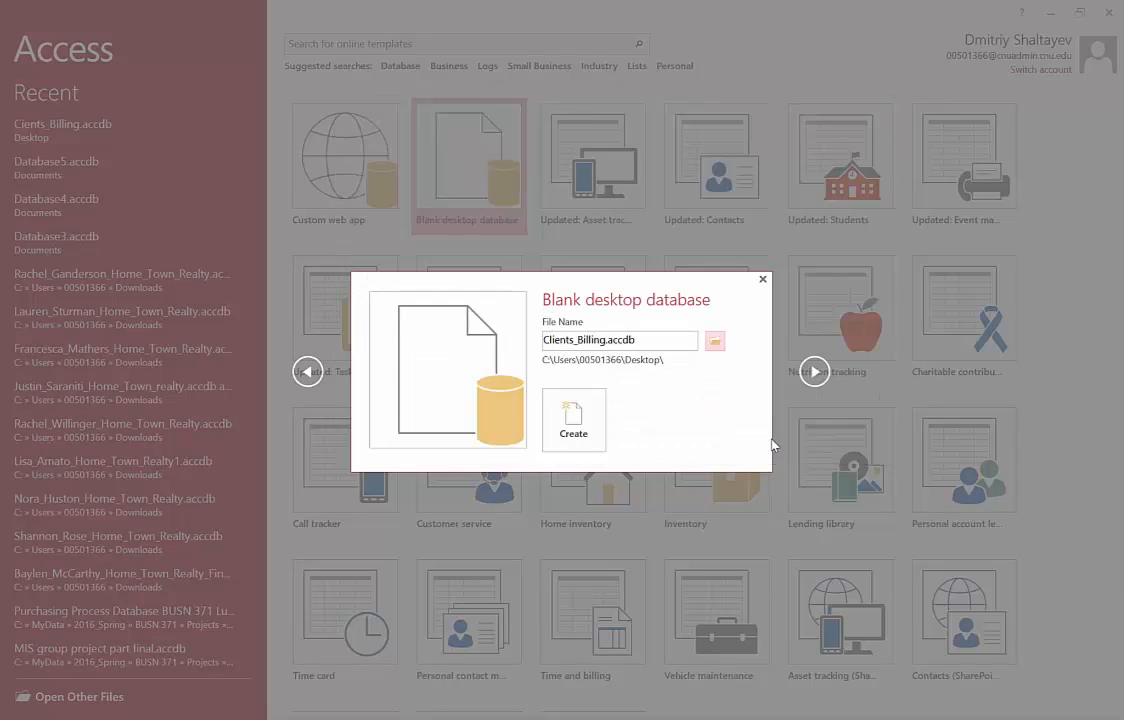
{"action": "left_click", "coordinate": [575, 436]}
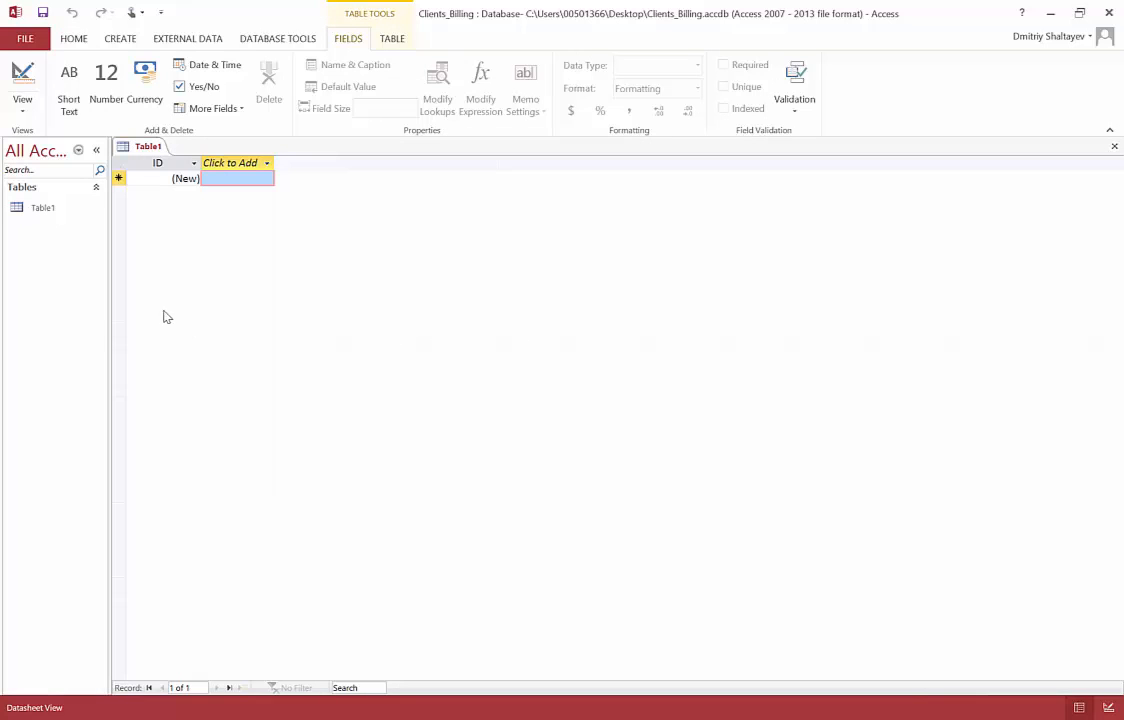
Widen the navigation pane and highlight the Clients relation in the Word schema for reference
{"action": "left_click_drag", "start_coordinate": [121, 326], "coordinate": [174, 329]}
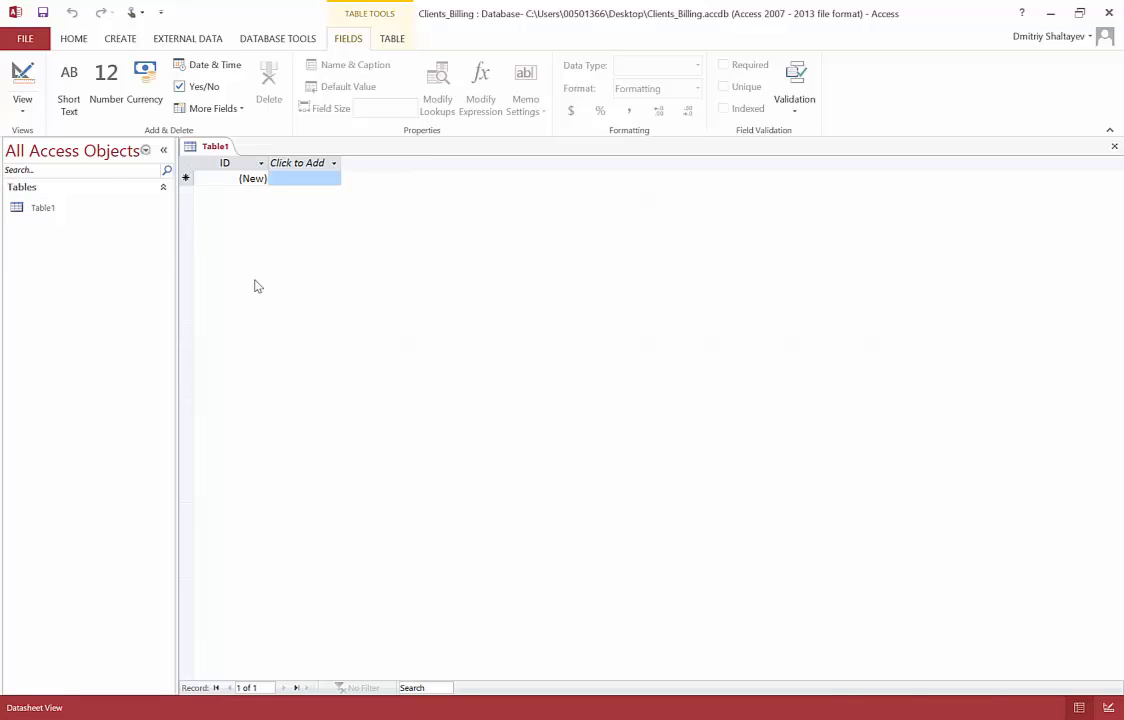
{"action": "key", "text": "alt+Tab"}
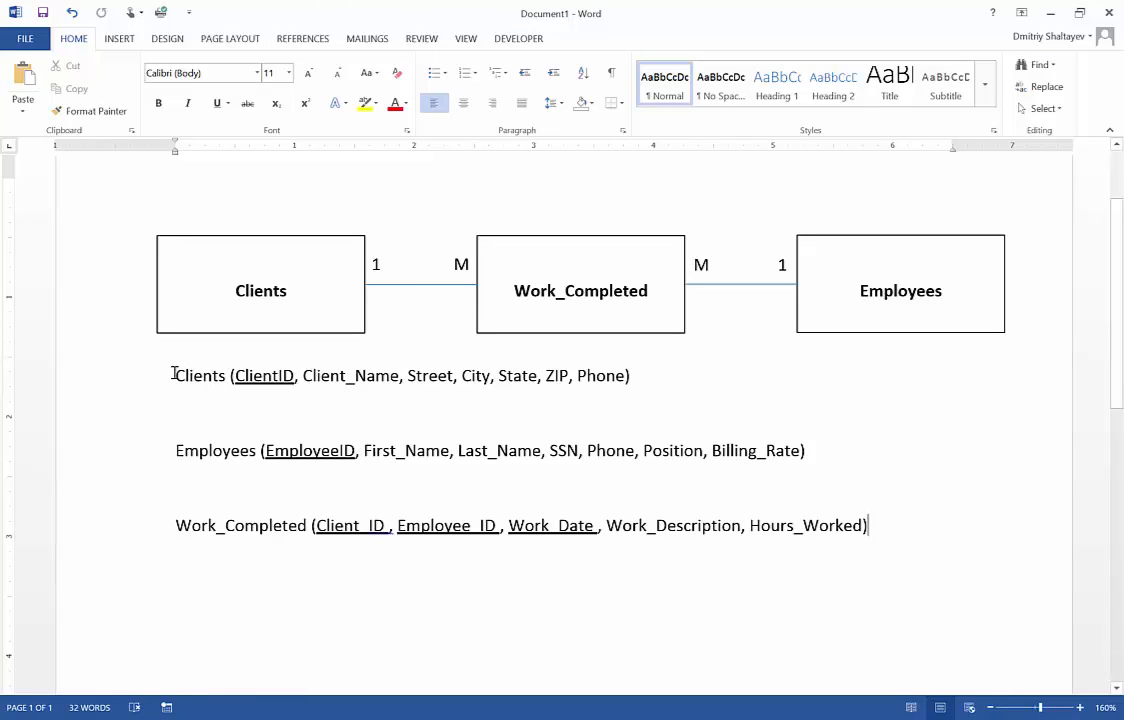
{"action": "left_click_drag", "start_coordinate": [176, 374], "coordinate": [642, 381]}
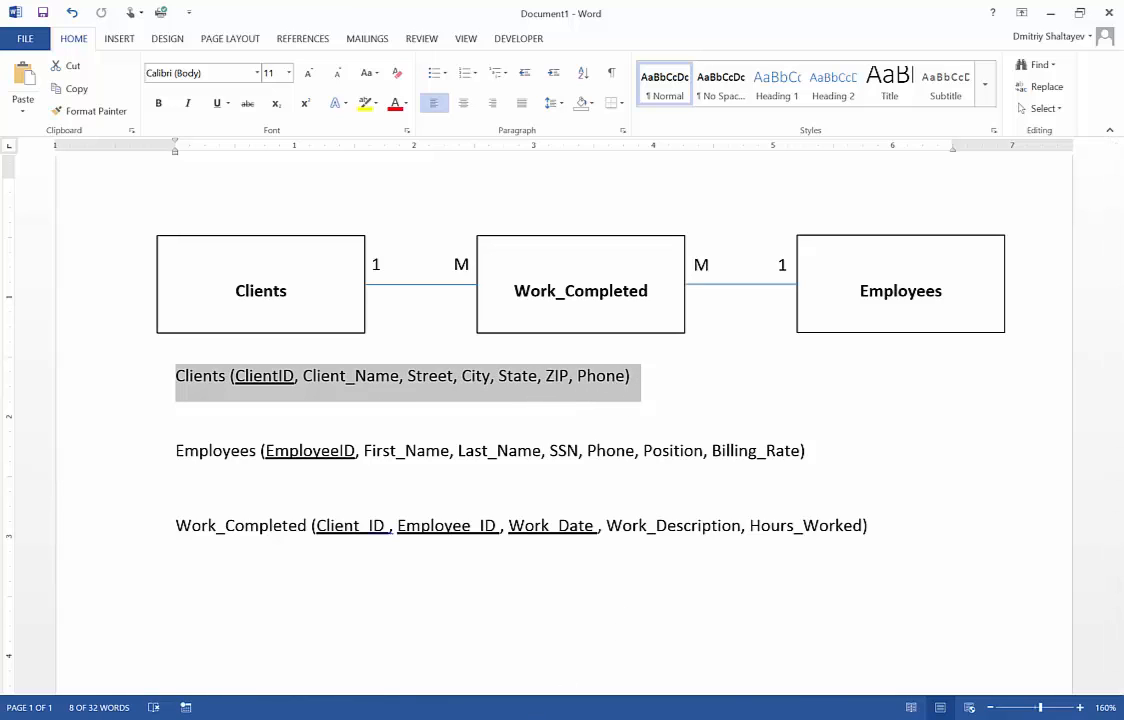
{"action": "key", "text": "alt+Tab"}
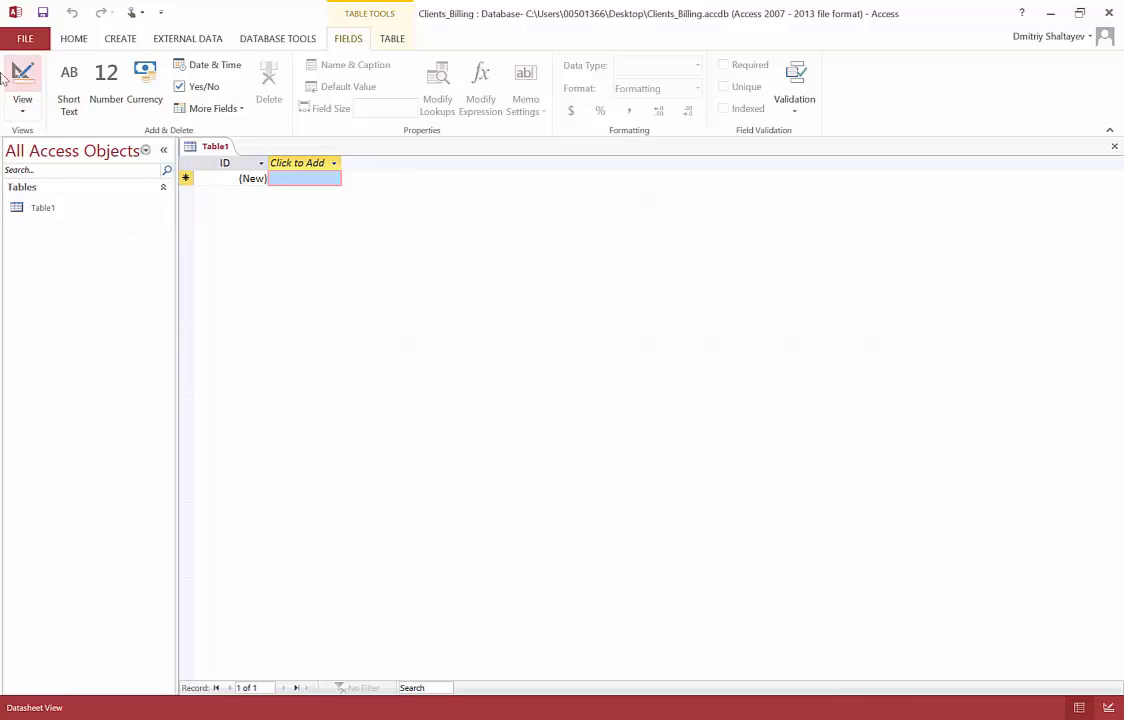
Switch the new table to Design View, saving it under the table name Clients
{"action": "left_click", "coordinate": [24, 108]}
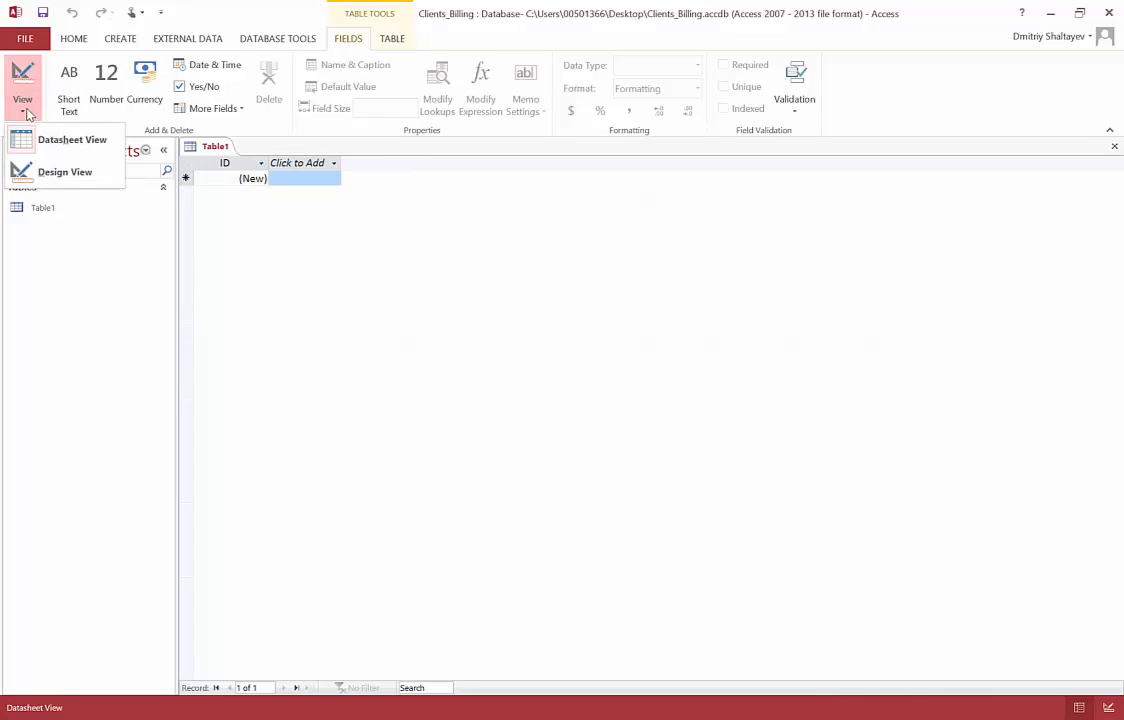
{"action": "left_click", "coordinate": [83, 181]}
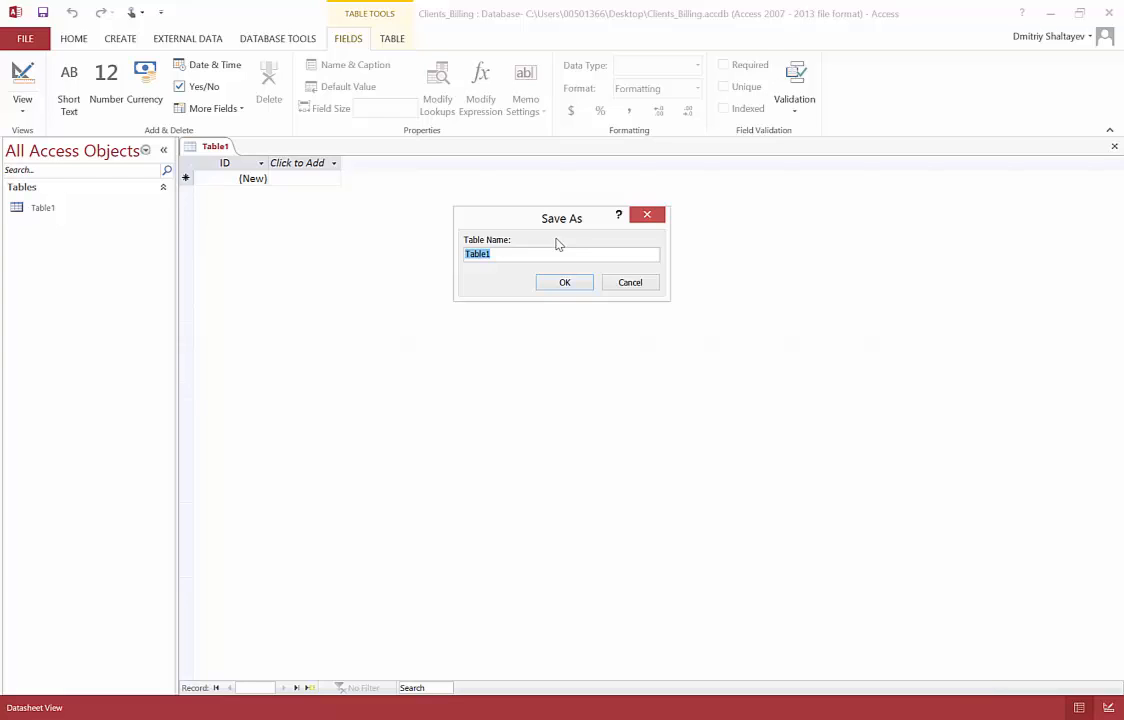
{"action": "type", "text": "Clients"}
{"action": "left_click", "coordinate": [570, 284]}
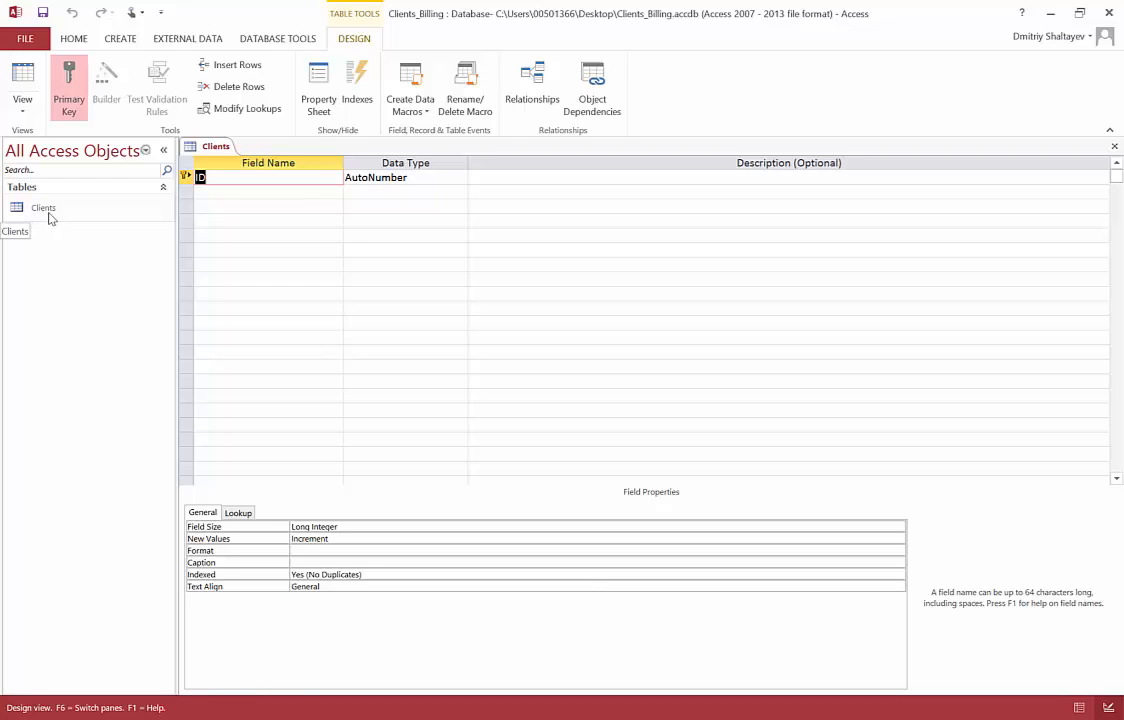
Rename the primary key field from ID to ClientID
{"action": "left_click", "coordinate": [221, 180]}
{"action": "double_click", "coordinate": [199, 177]}
{"action": "left_click", "coordinate": [240, 181]}
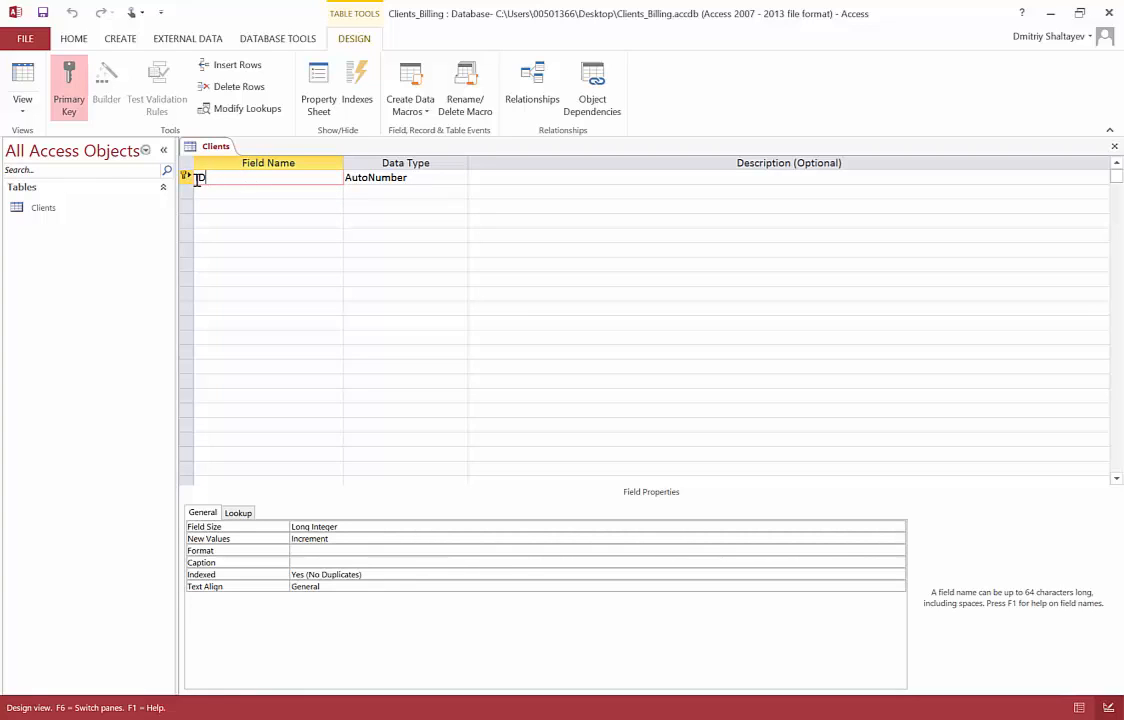
{"action": "type", "text": "Client"}
{"action": "key", "text": "Left"}
{"action": "key", "text": "Left"}
{"action": "type", "text": "l"}
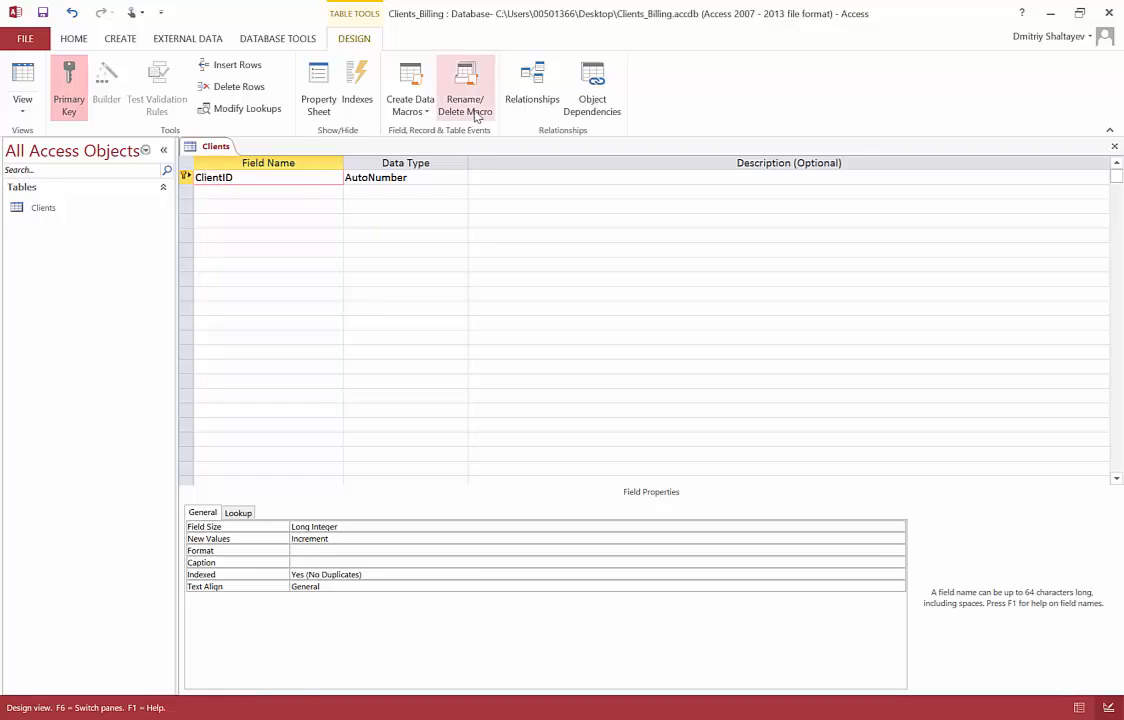
{"action": "scroll", "coordinate": [468, 108], "scroll_direction": "up", "scroll_amount": 4}
{"action": "key", "text": "ctrl+z"}
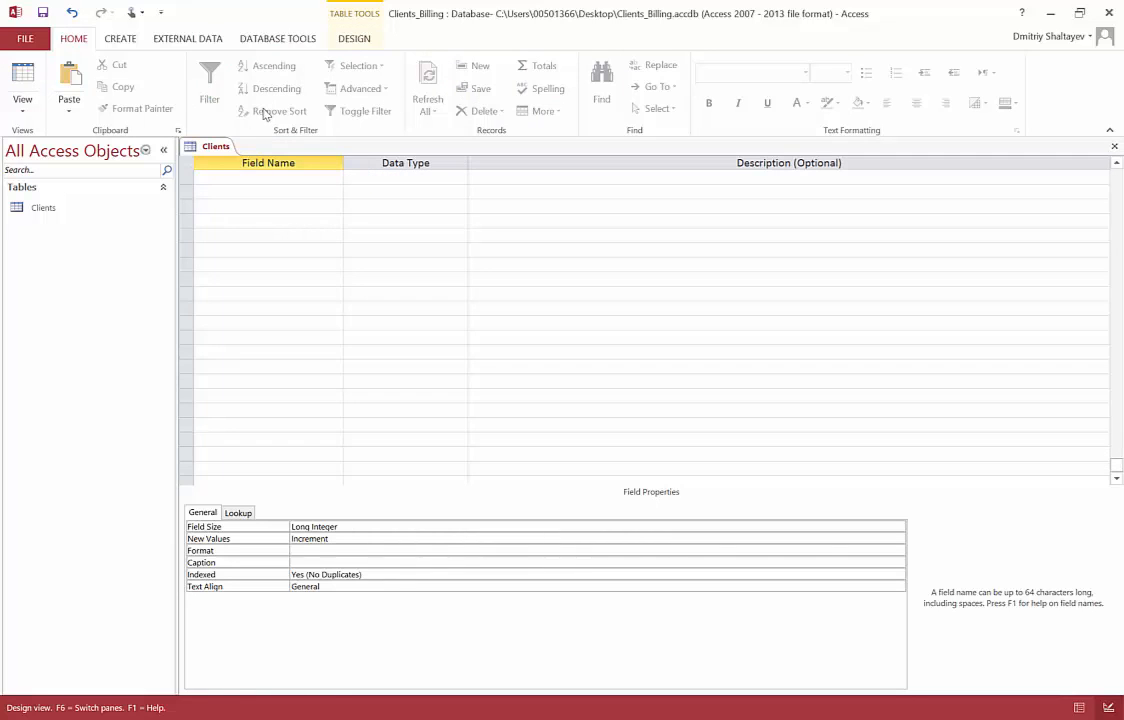
{"action": "left_click", "coordinate": [345, 41]}
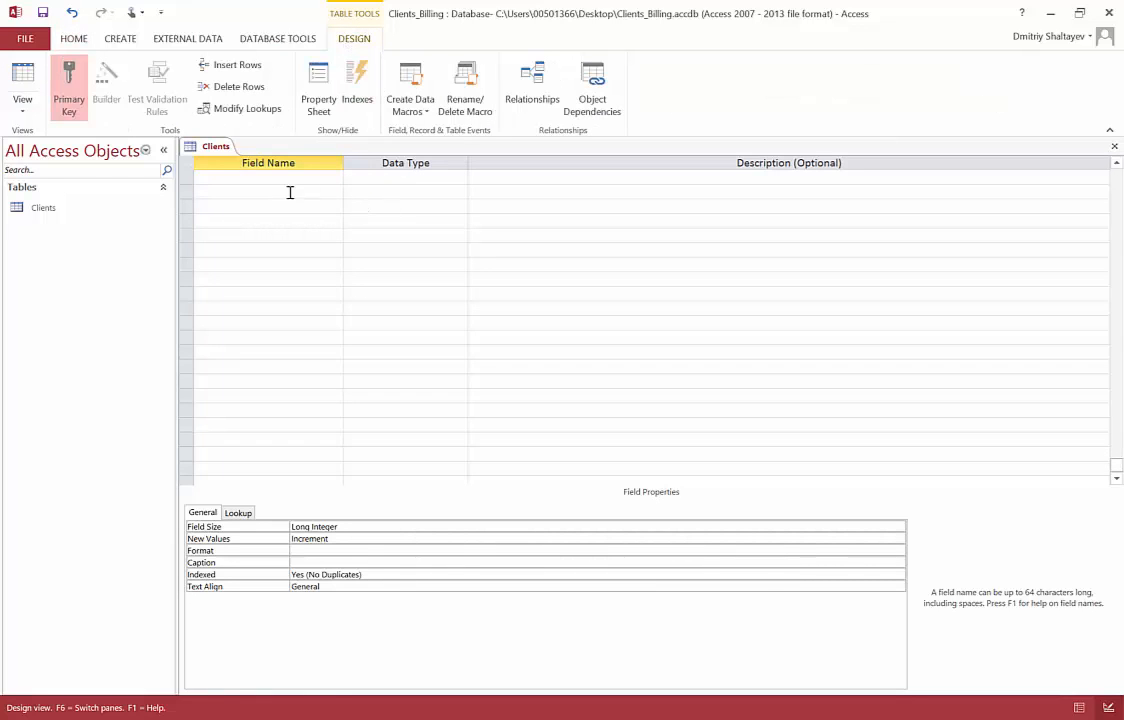
{"action": "key", "text": "ctrl+y"}
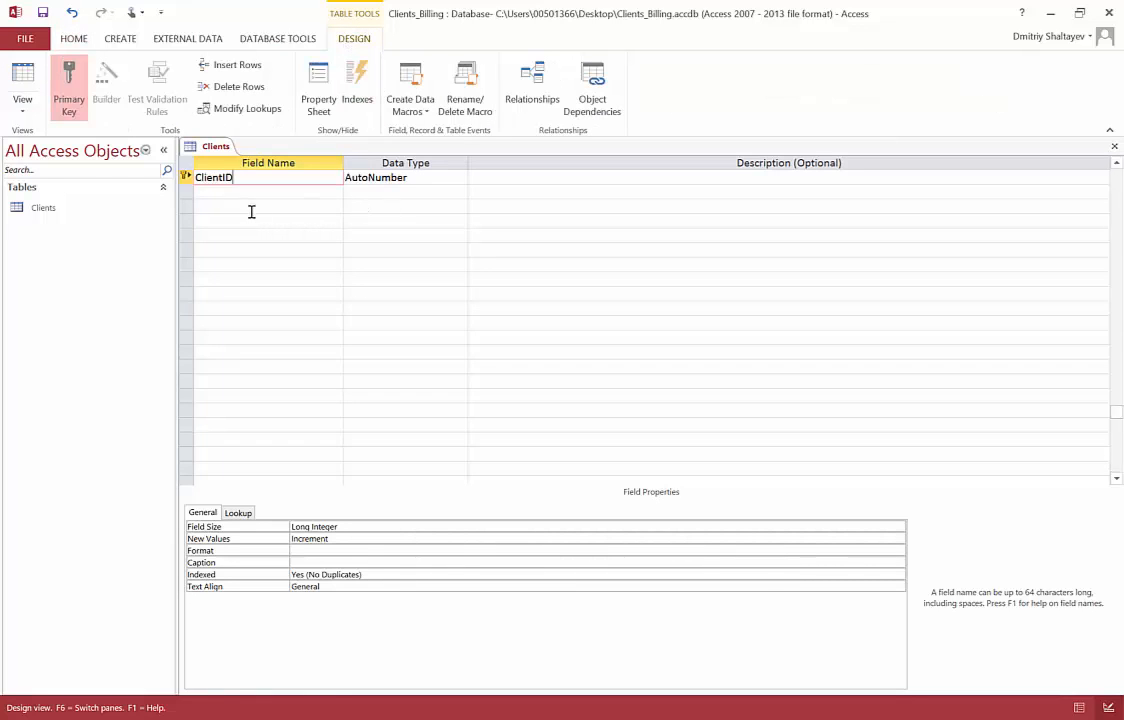
Set ClientID's data type to AutoNumber
{"action": "left_click", "coordinate": [436, 178]}
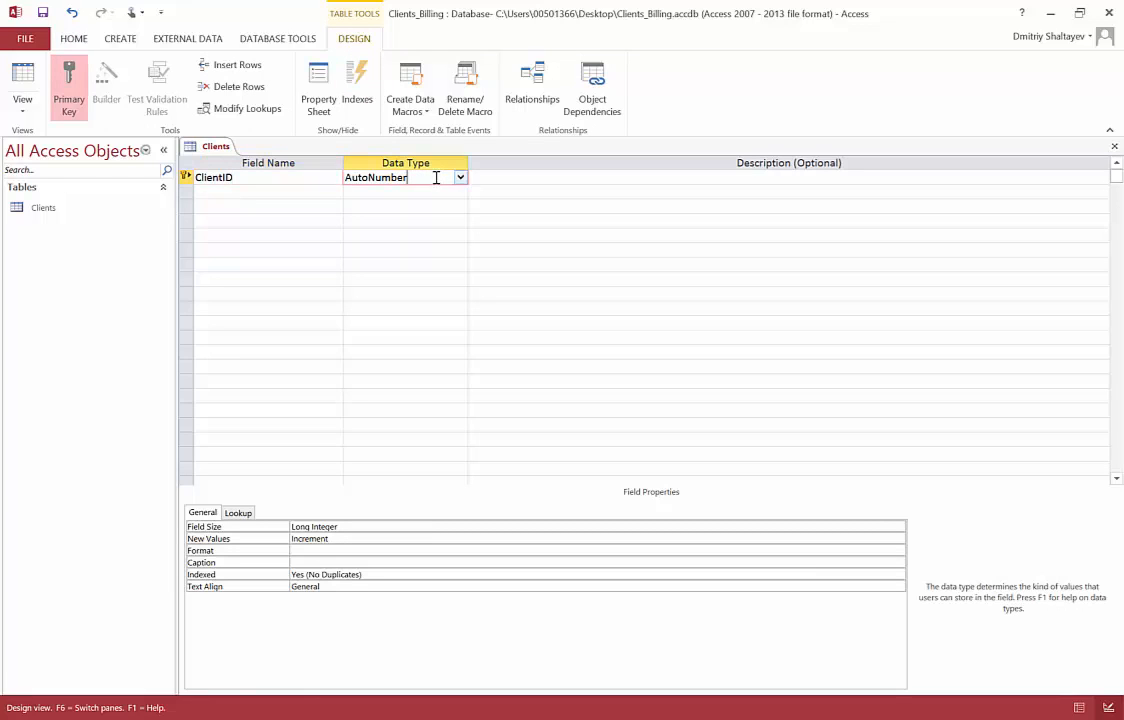
{"action": "left_click", "coordinate": [460, 178]}
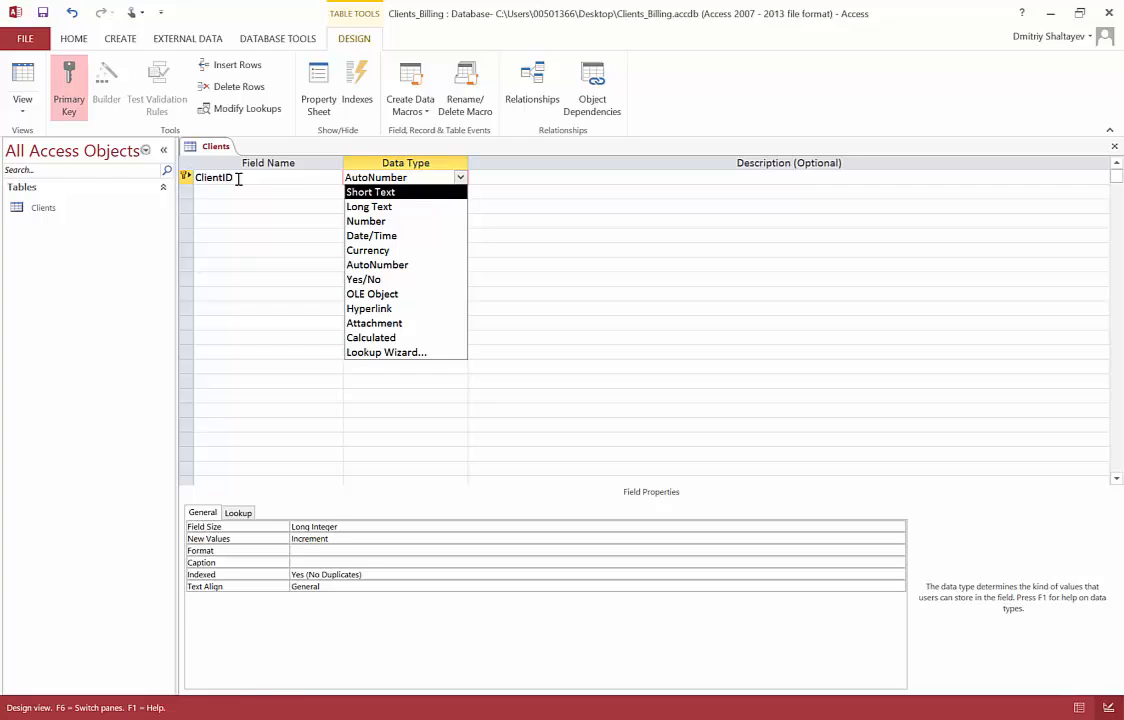
{"action": "left_click", "coordinate": [398, 265]}
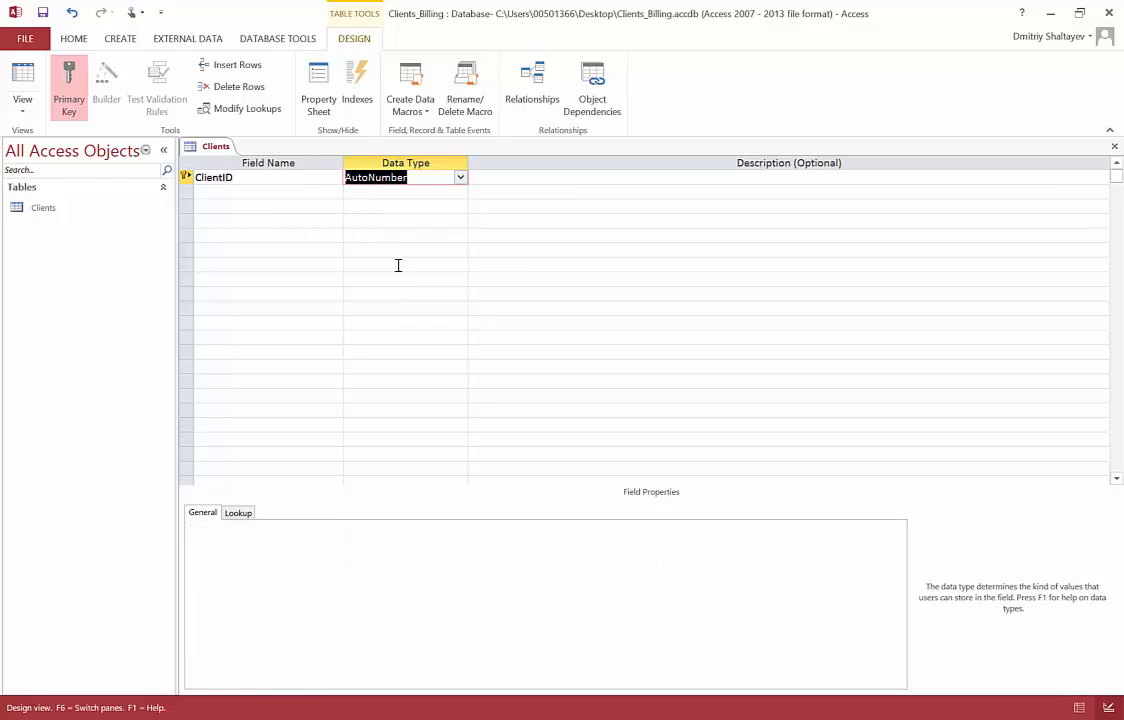
{"action": "left_click", "coordinate": [432, 180]}
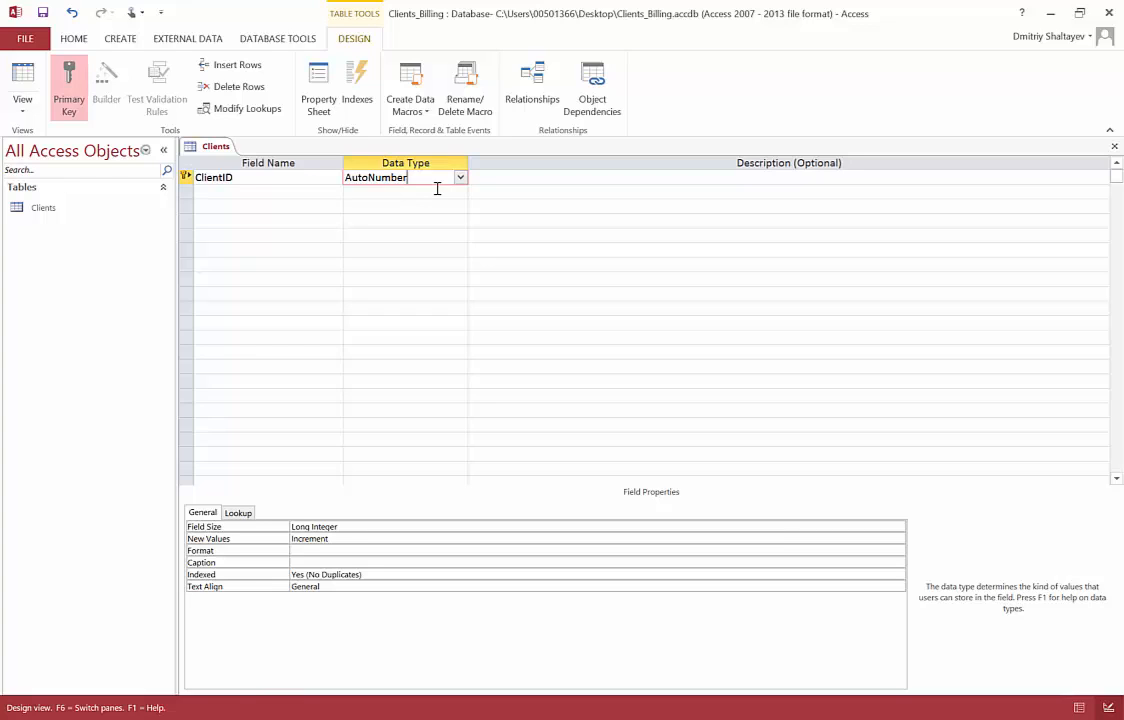
Enter the description Primary Key for table Clients for the ClientID field
{"action": "left_click", "coordinate": [519, 179]}
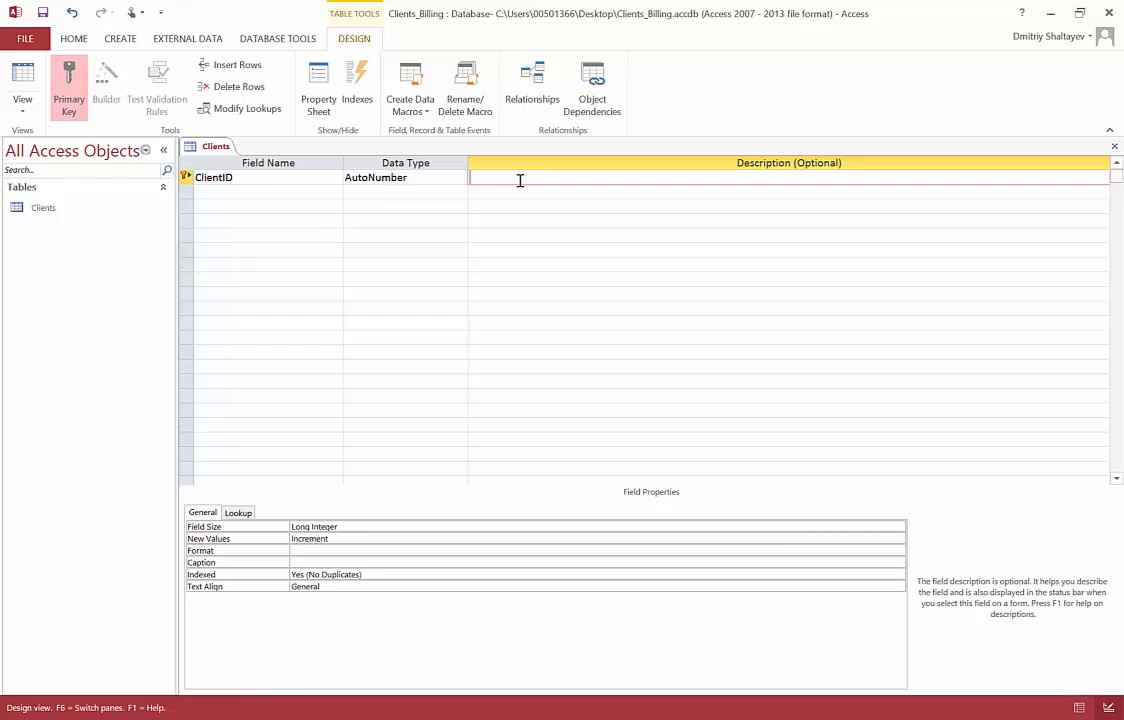
{"action": "type", "text": "Primary Key"}
{"action": "type", "text": "for tabole"}
{"action": "key", "text": "BackSpace"}
{"action": "key", "text": "Left"}
{"action": "key", "text": "Left"}
{"action": "key", "text": "BackSpace"}
{"action": "type", "text": "Clients"}
{"action": "left_click", "coordinate": [269, 195]}
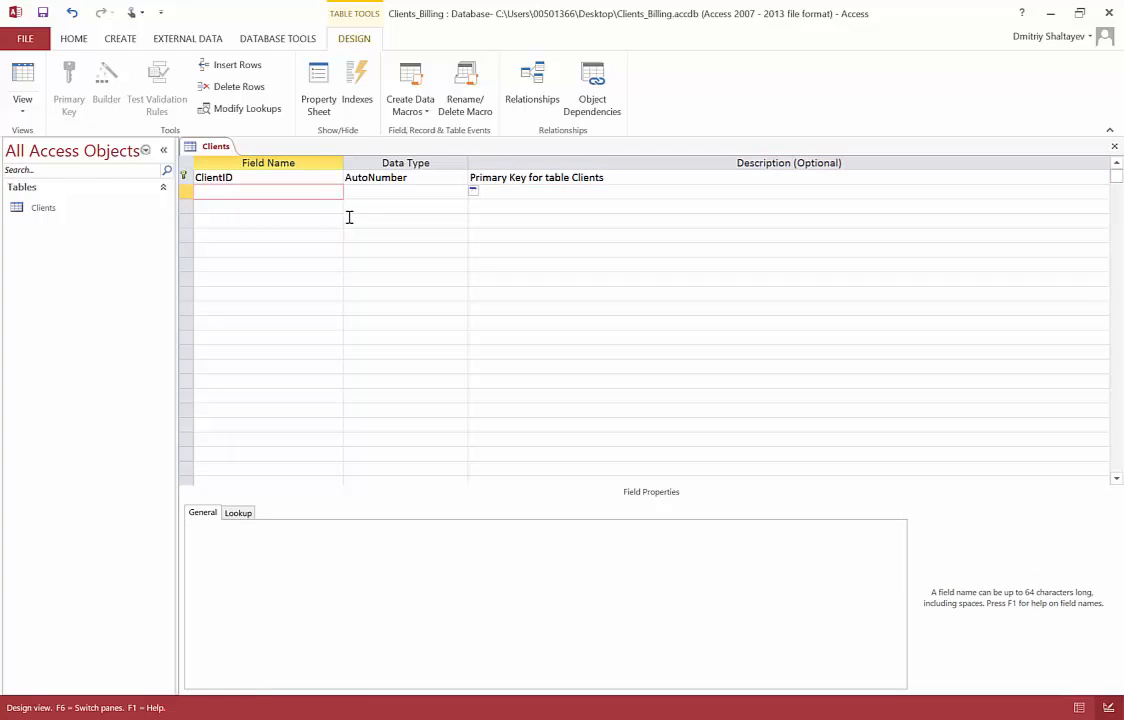
Add a second field named Client_Name, checking the Clients relation in the Word schema
{"action": "key", "text": "alt+Tab"}
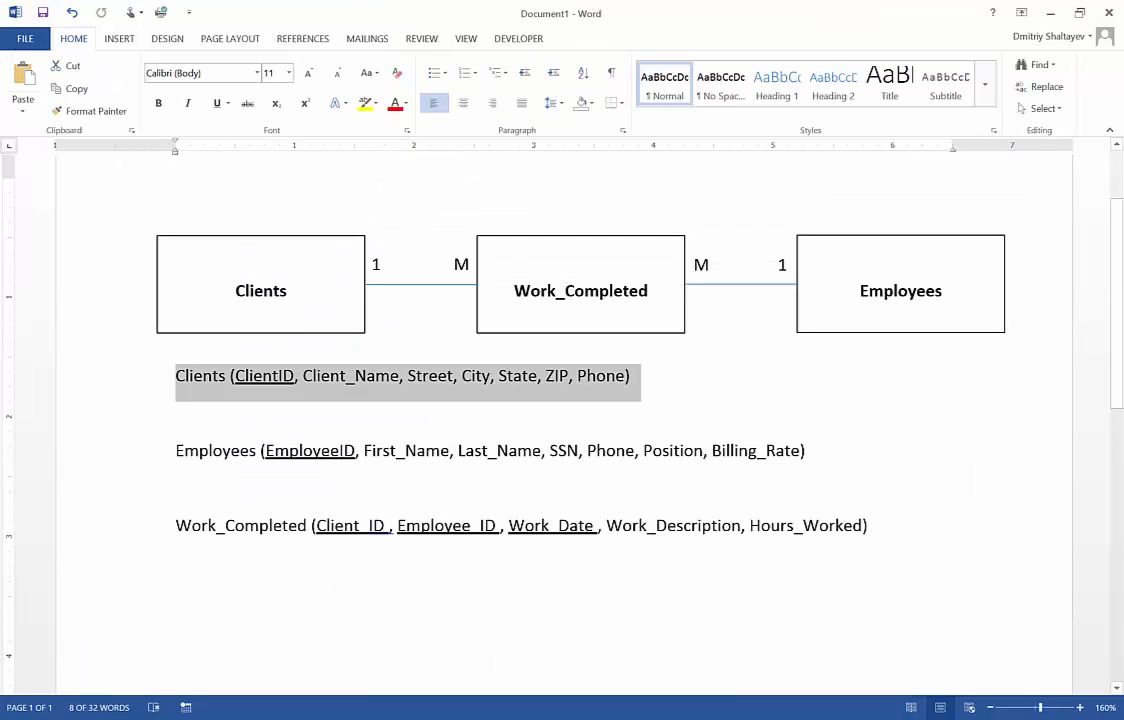
{"action": "key", "text": "alt+Tab"}
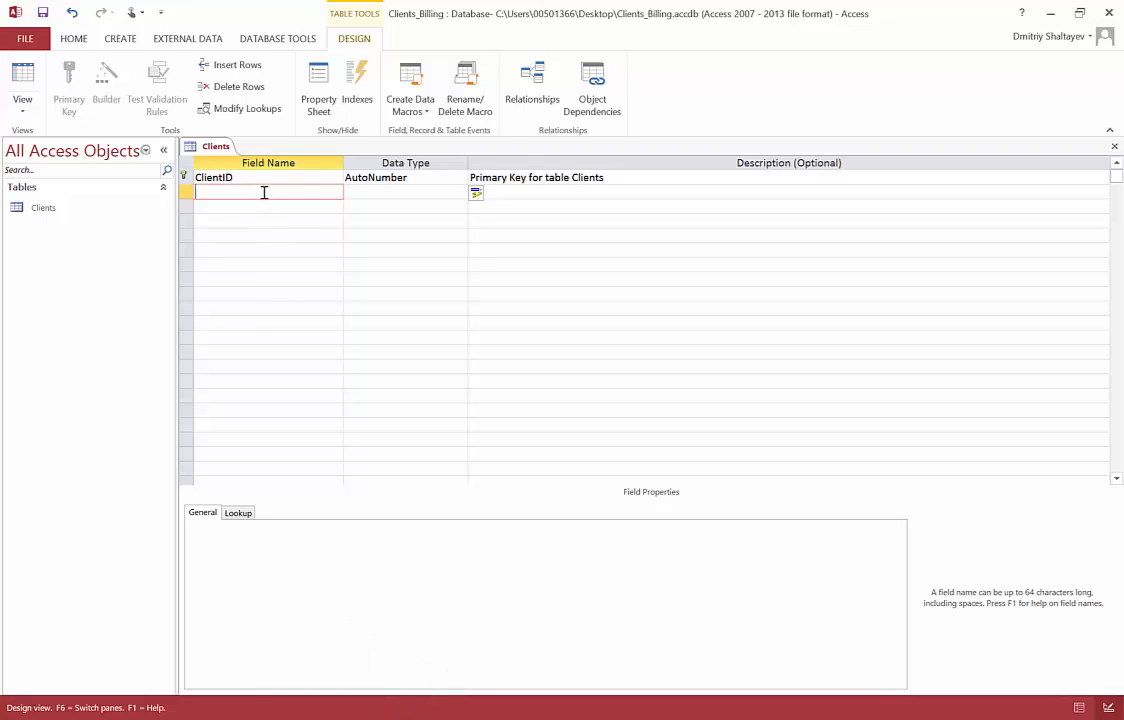
{"action": "type", "text": "CLient"}
{"action": "key", "text": "Left"}
{"action": "key", "text": "Left"}
{"action": "key", "text": "Left"}
{"action": "key", "text": "Left"}
{"action": "key", "text": "BackSpace"}
{"action": "type", "text": "l"}
{"action": "key", "text": "Right"}
{"action": "key", "text": "Right"}
{"action": "key", "text": "Right"}
{"action": "key", "text": "Right"}
{"action": "type", "text": "_Name"}
Set Client_Name's data type to Short Text
{"action": "left_click", "coordinate": [447, 194]}
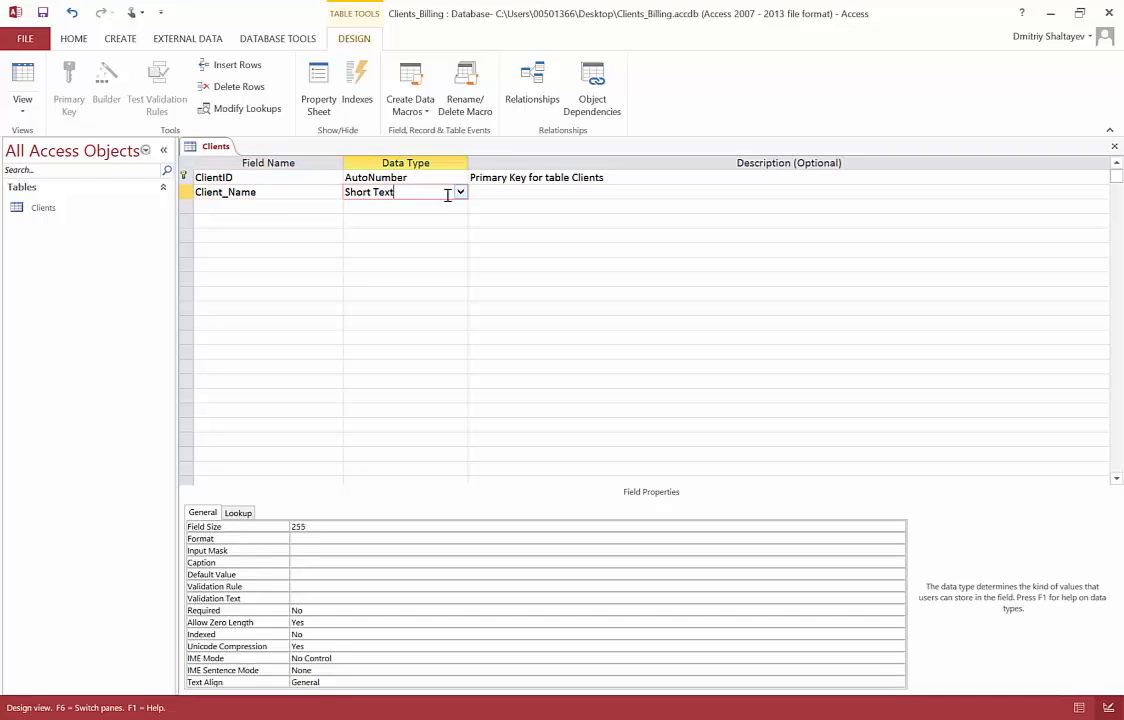
{"action": "left_click", "coordinate": [460, 192]}
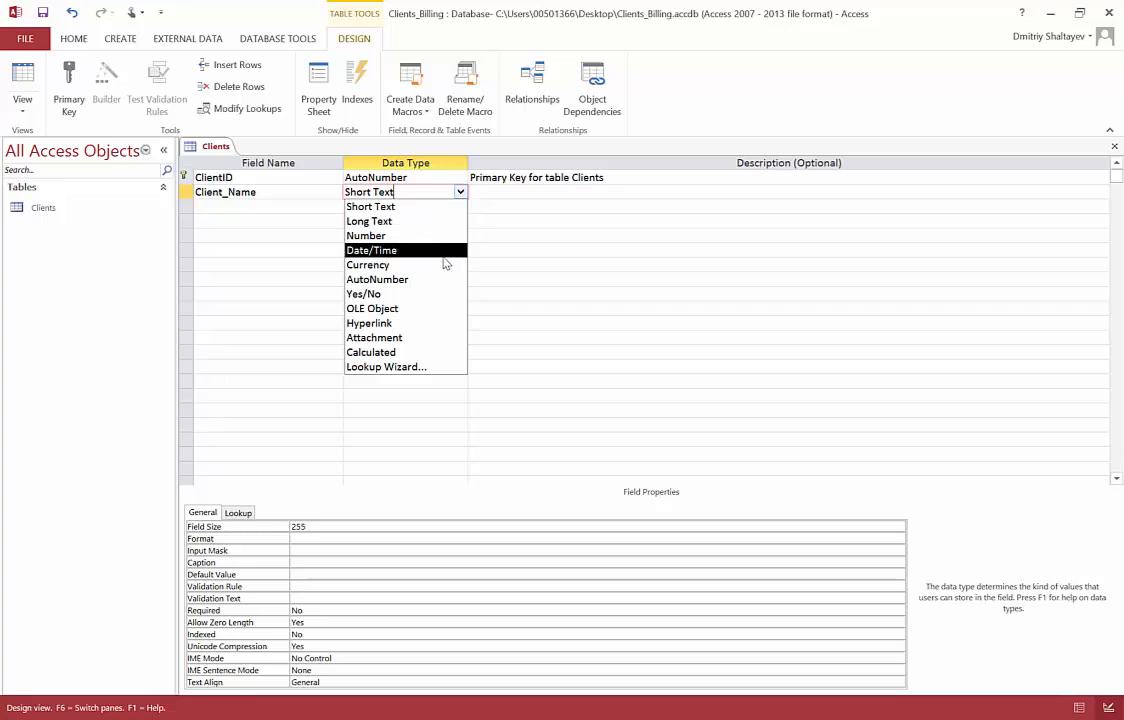
{"action": "left_click", "coordinate": [409, 210]}
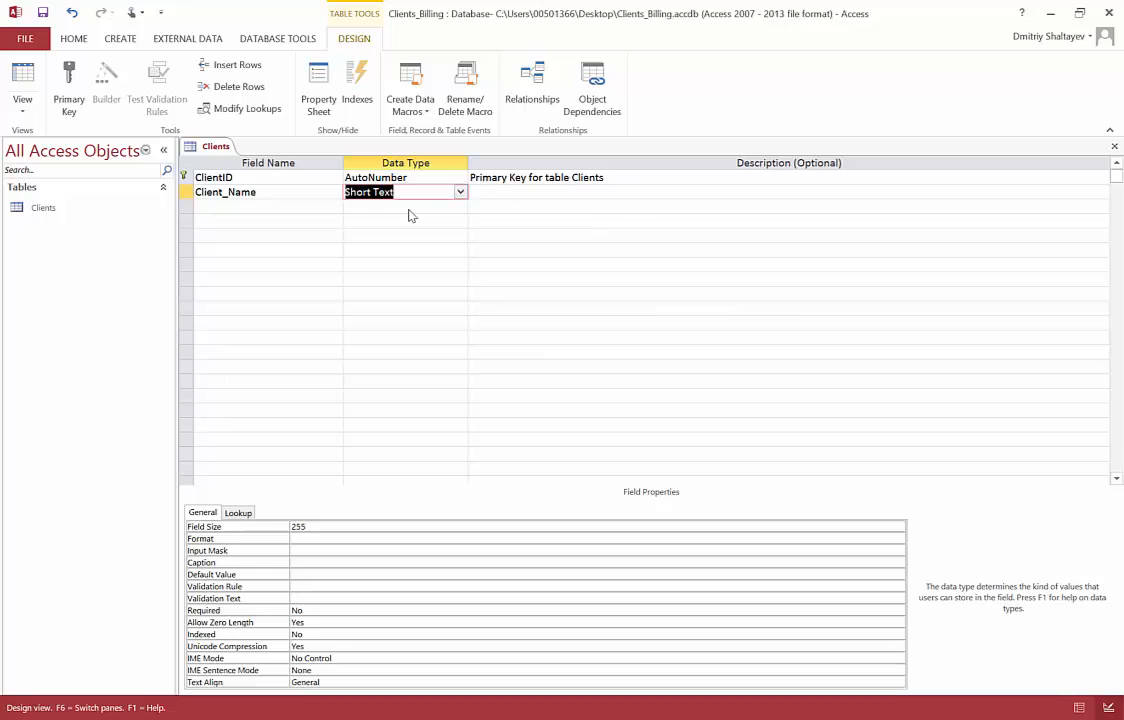
Add a Street field with the Short Text data type
{"action": "left_click", "coordinate": [509, 196]}
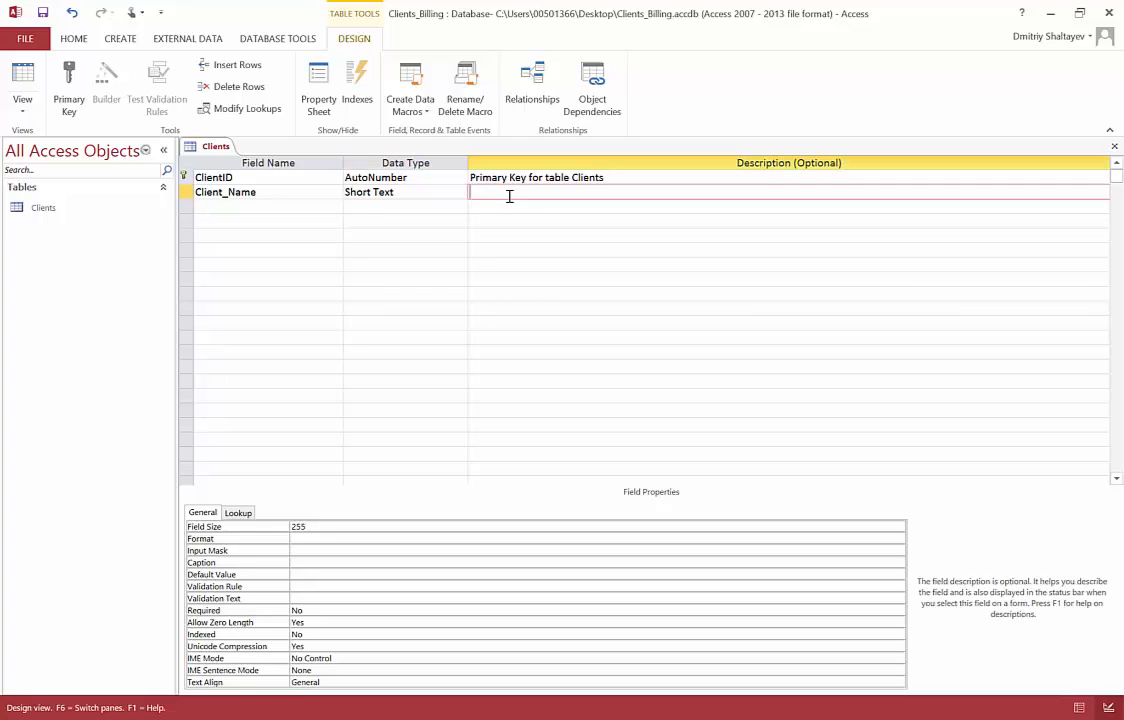
{"action": "left_click", "coordinate": [339, 211]}
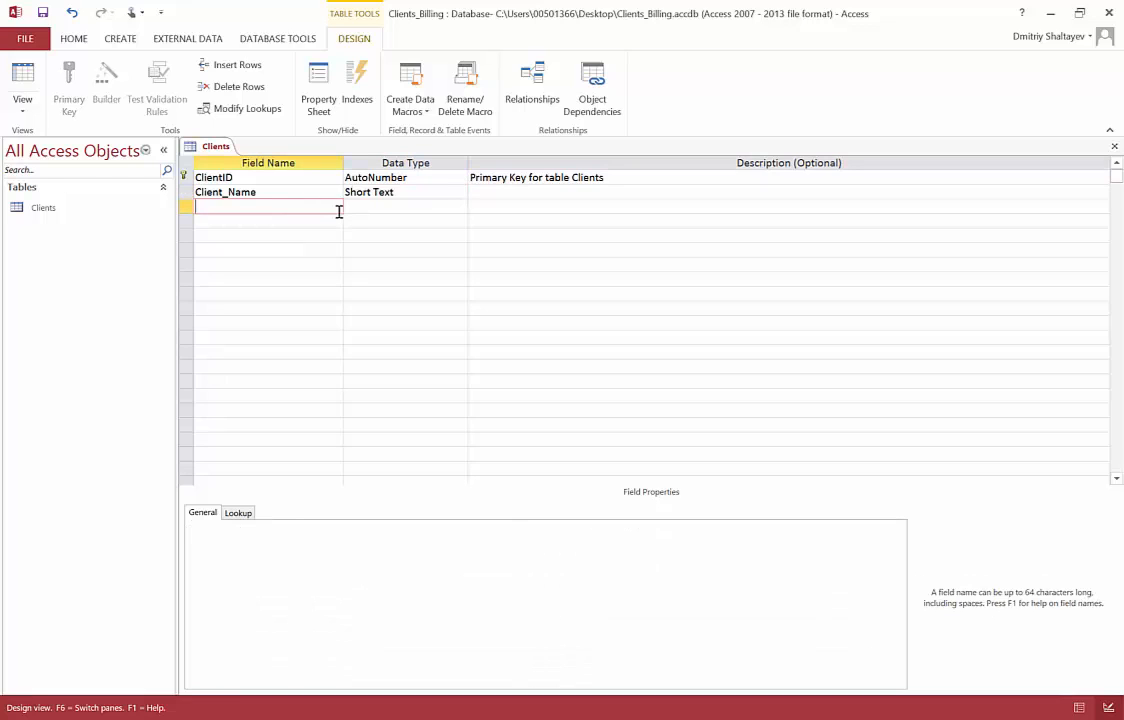
{"action": "type", "text": "Street"}
{"action": "left_click", "coordinate": [411, 207]}
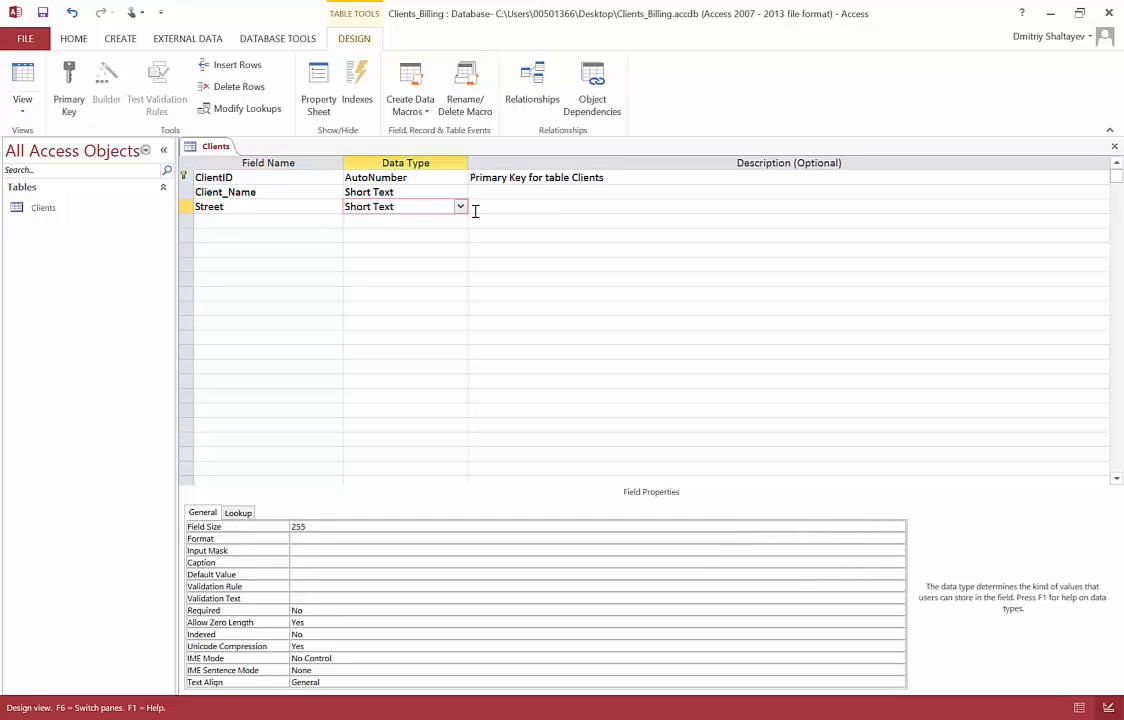
Keep Street as Short Text and add a City field with the Short Text data type
{"action": "left_click", "coordinate": [461, 207]}
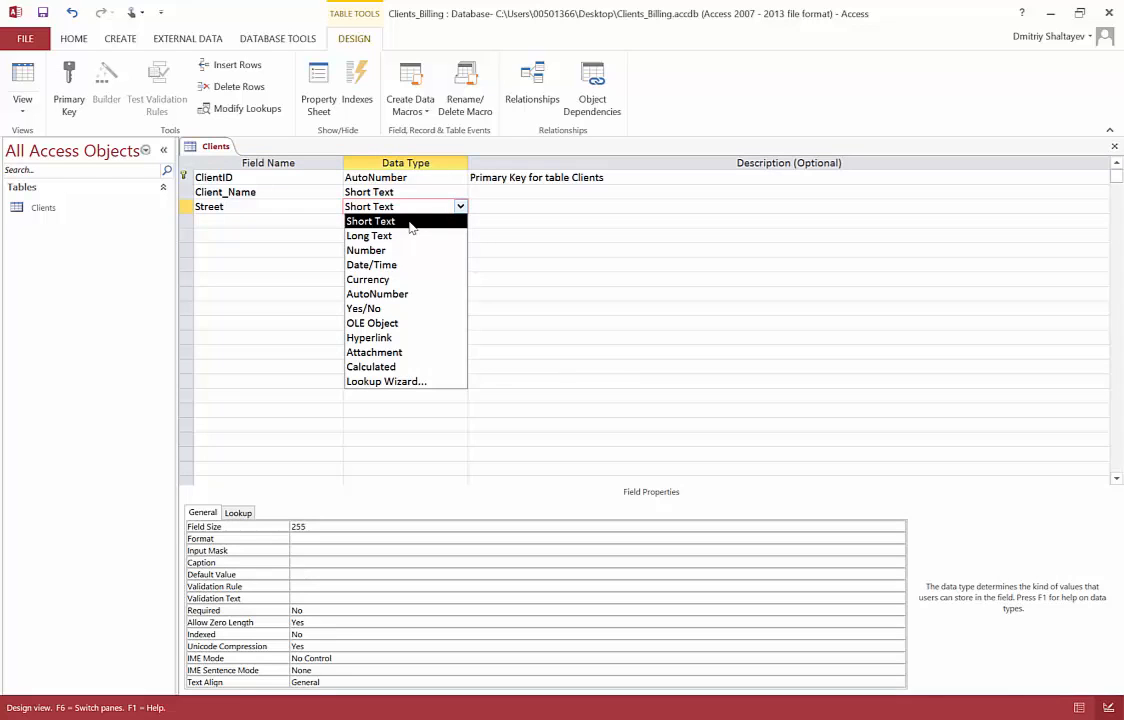
{"action": "left_click", "coordinate": [410, 222]}
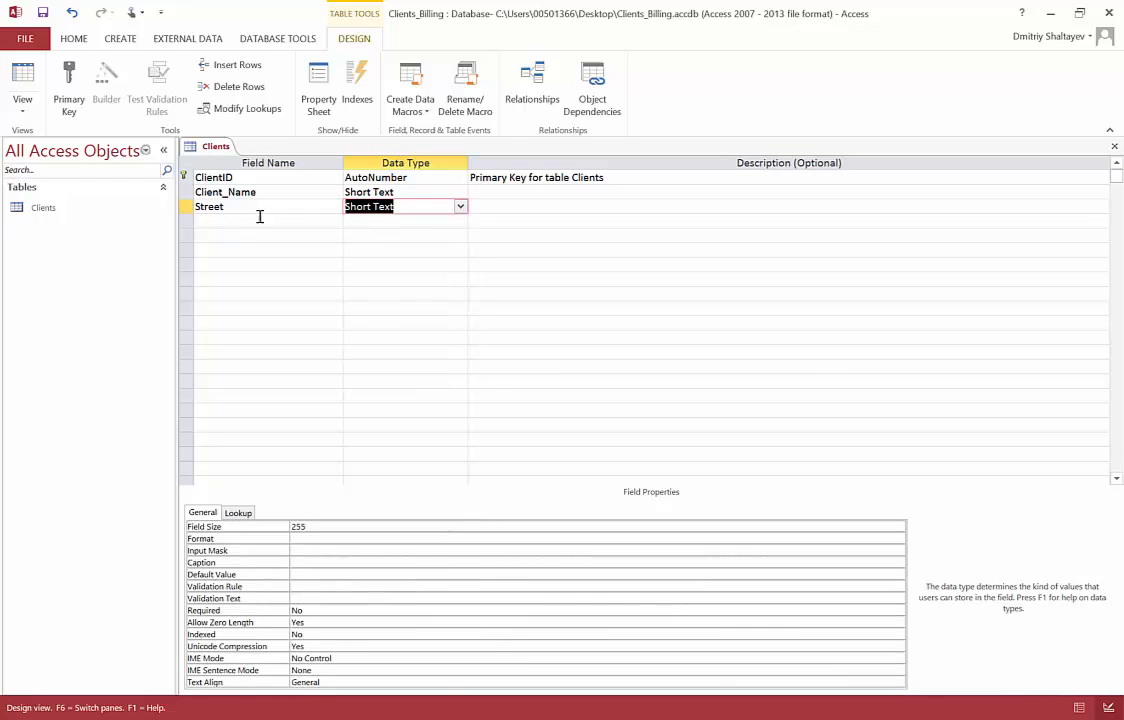
{"action": "left_click", "coordinate": [249, 221]}
{"action": "type", "text": "City"}
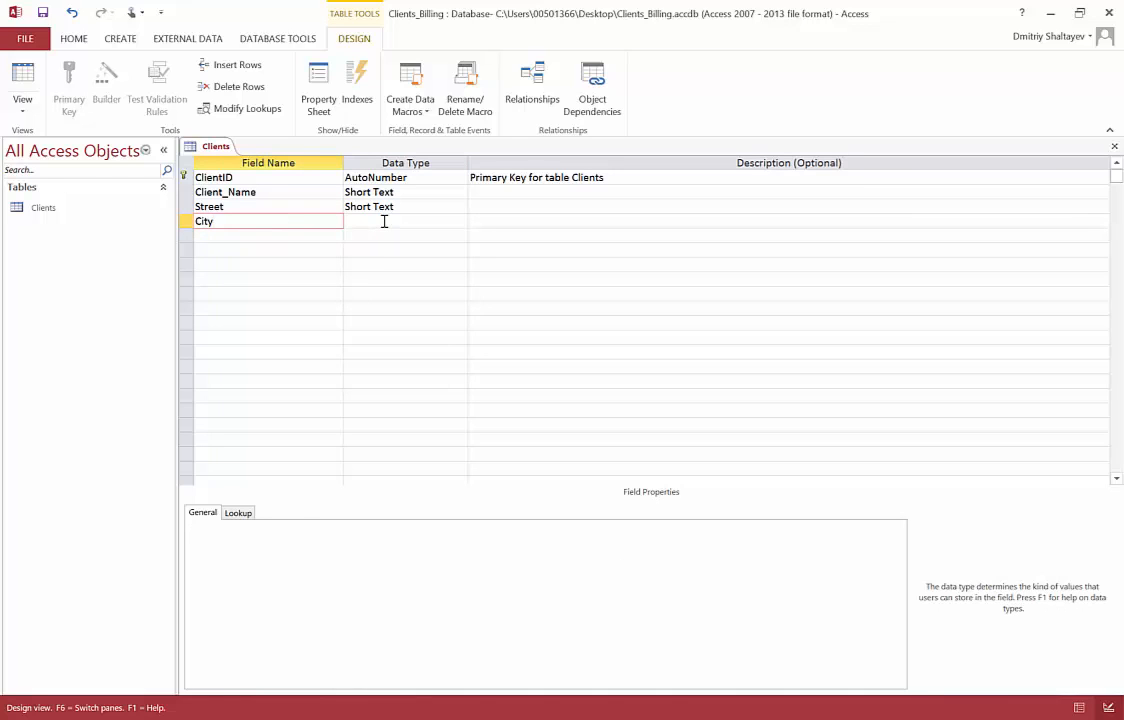
{"action": "left_click", "coordinate": [384, 221]}
Add a State field of Short Text type and set its field size to 2
{"action": "left_click", "coordinate": [225, 233]}
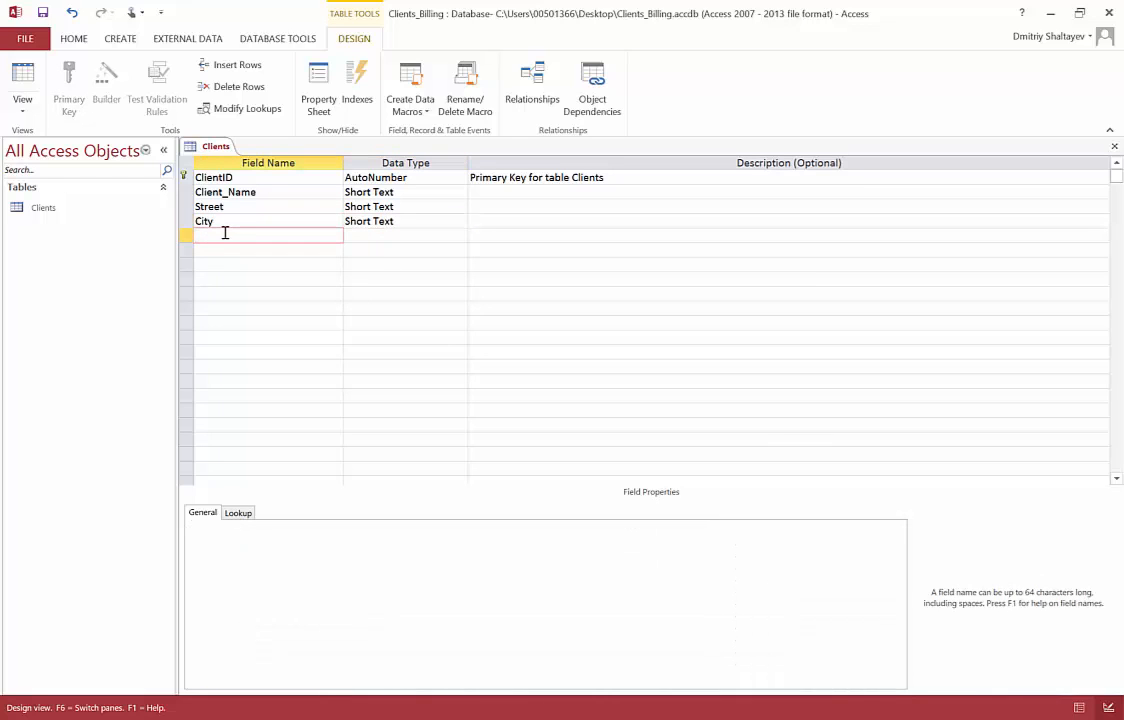
{"action": "type", "text": "State"}
{"action": "left_click", "coordinate": [421, 235]}
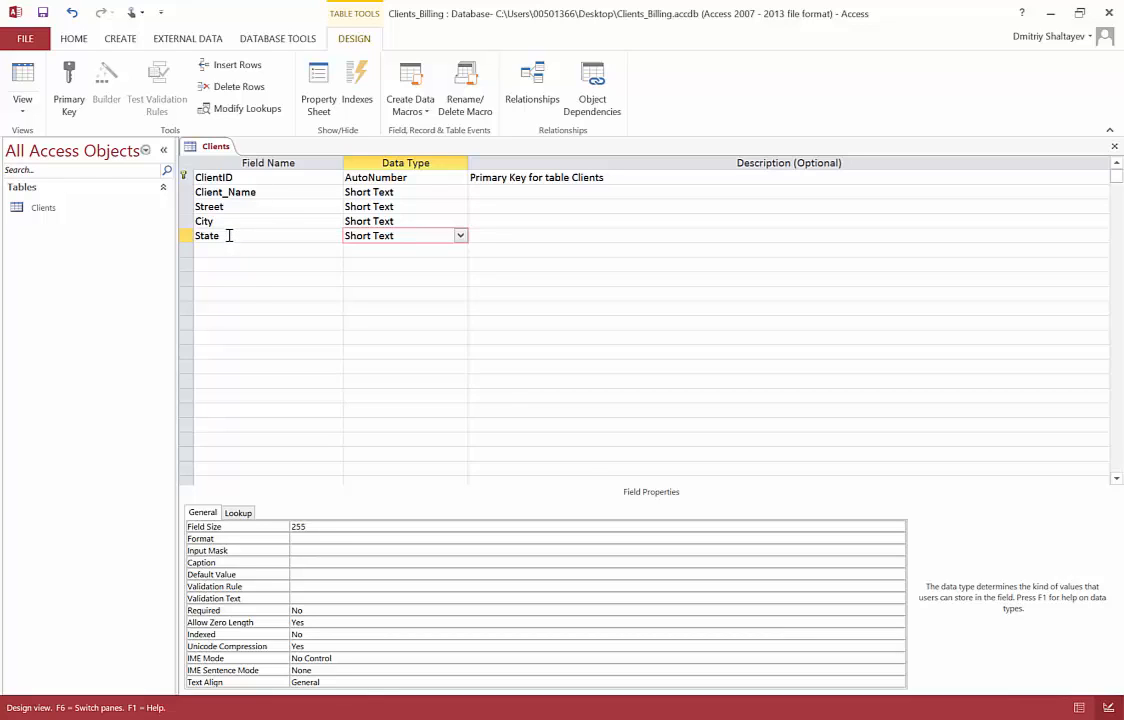
{"action": "left_click", "coordinate": [314, 526]}
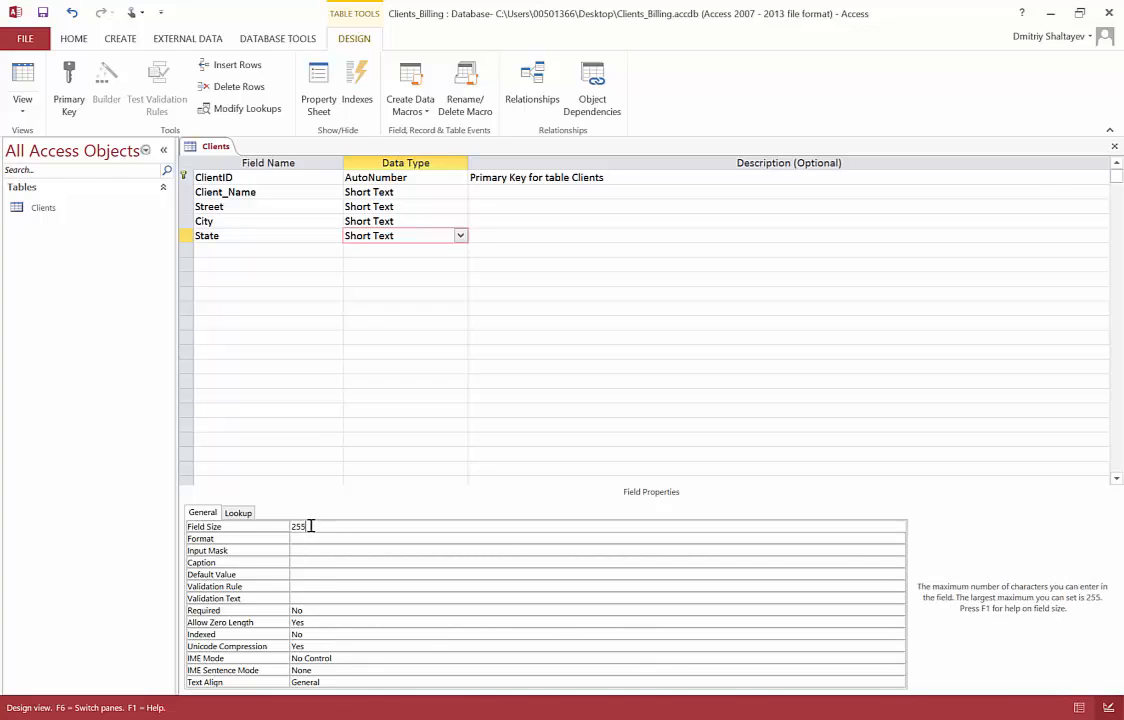
{"action": "double_click", "coordinate": [300, 526]}
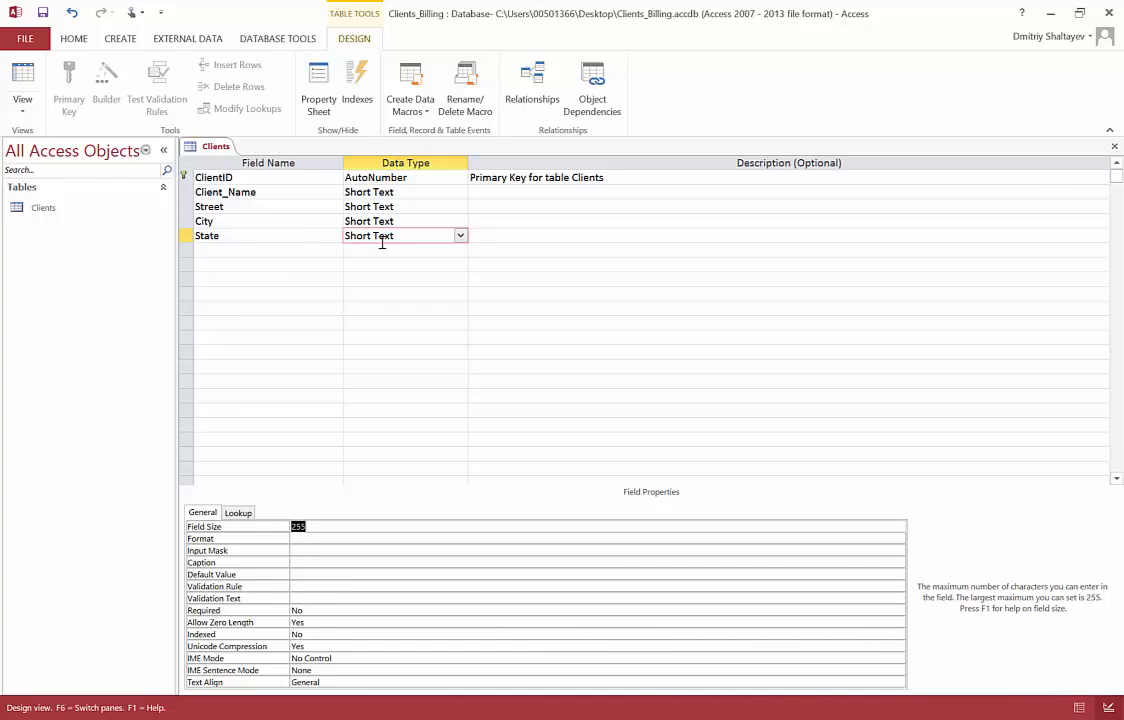
{"action": "left_click", "coordinate": [352, 526]}
{"action": "key", "text": "BackSpace"}
{"action": "key", "text": "BackSpace"}
{"action": "left_click", "coordinate": [371, 539]}
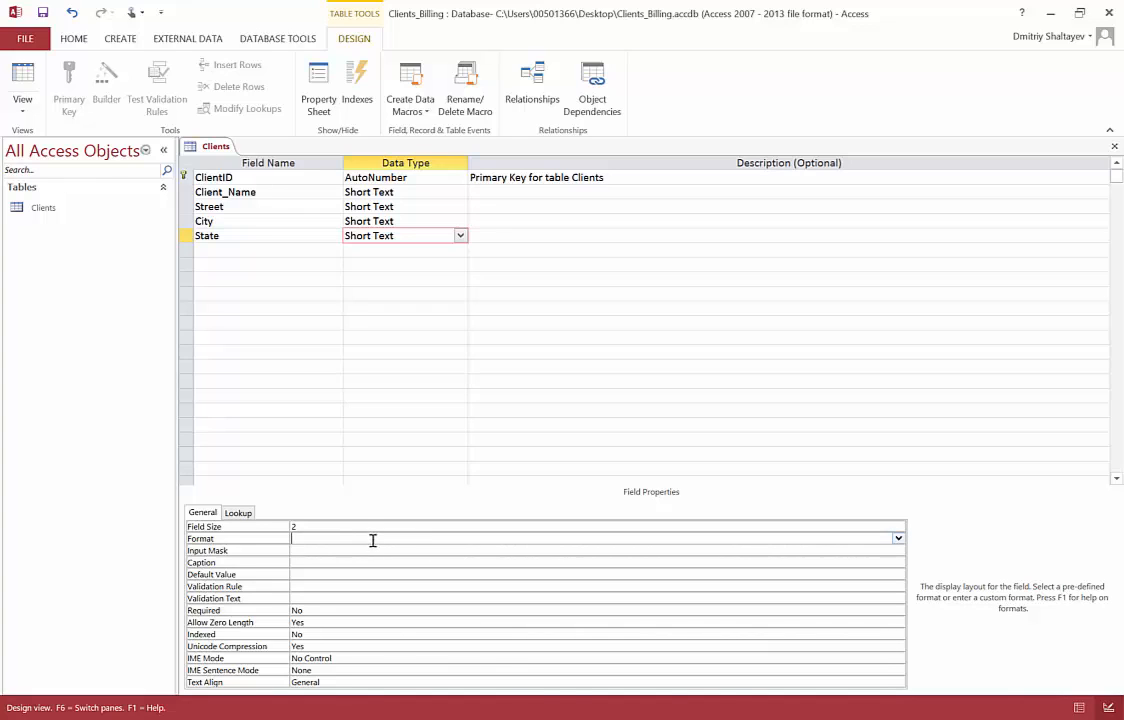
Enter the description Abbreviated state name for the State field
{"action": "left_click", "coordinate": [570, 236]}
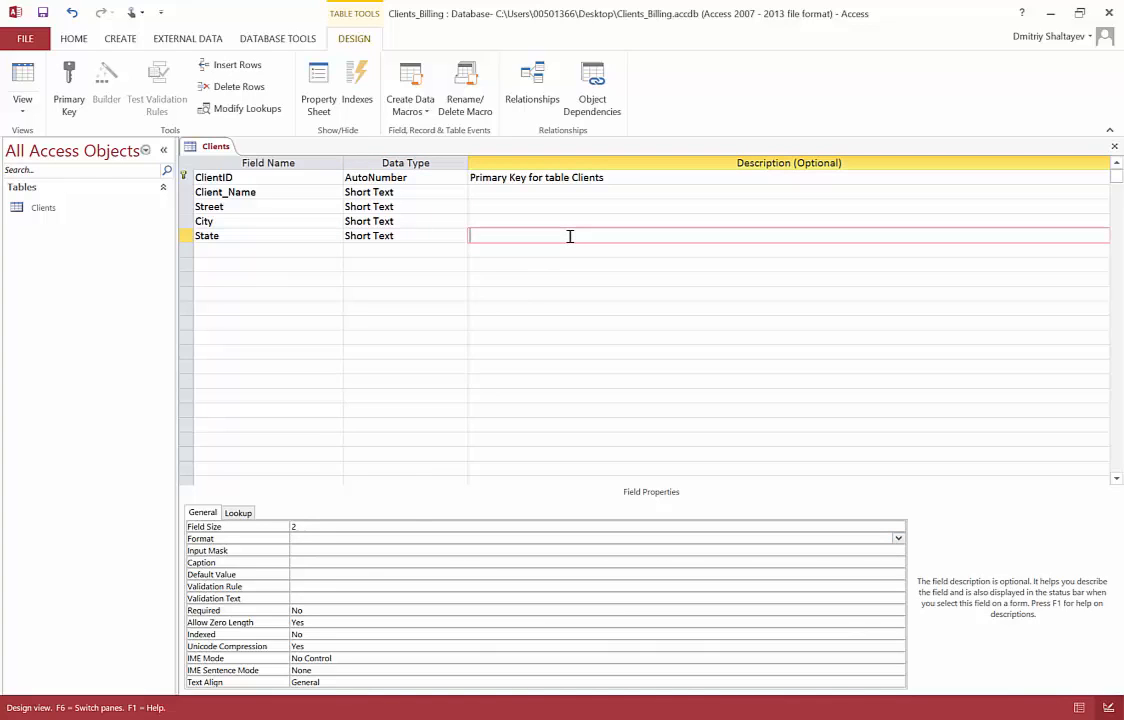
{"action": "type", "text": "Abbreviated state name"}
Add a ZIP field of Short Text type, then save the table to open its input mask wizard
{"action": "left_click", "coordinate": [296, 248]}
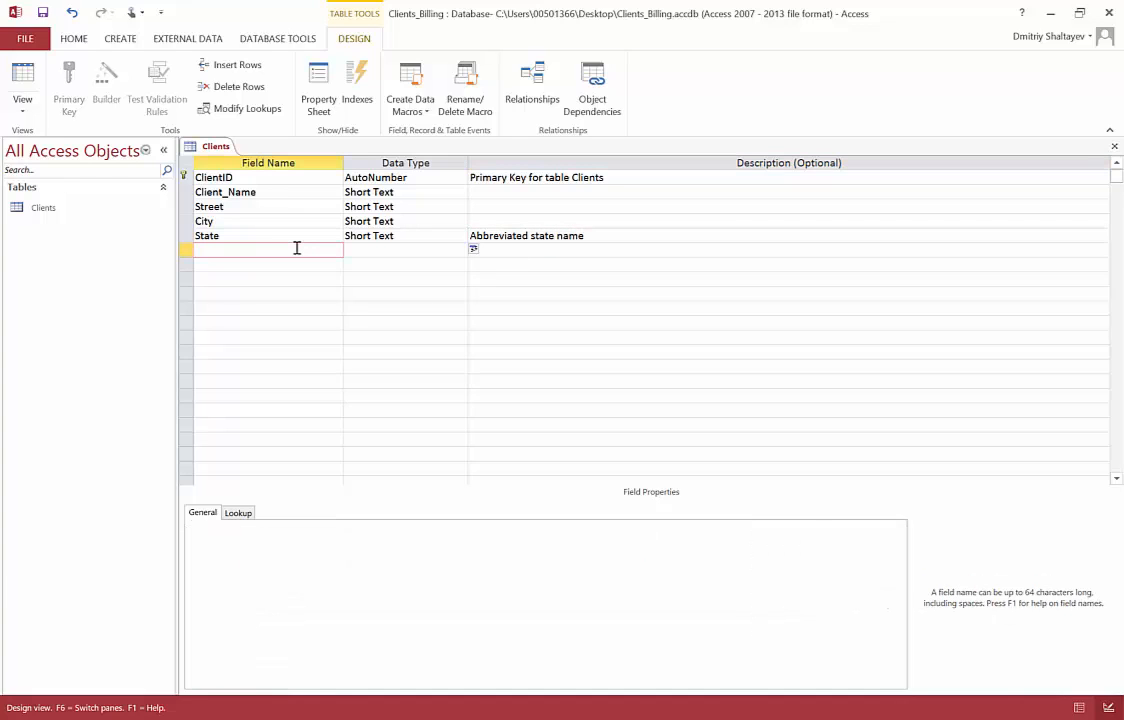
{"action": "type", "text": "ZIP"}
{"action": "left_click", "coordinate": [380, 250]}
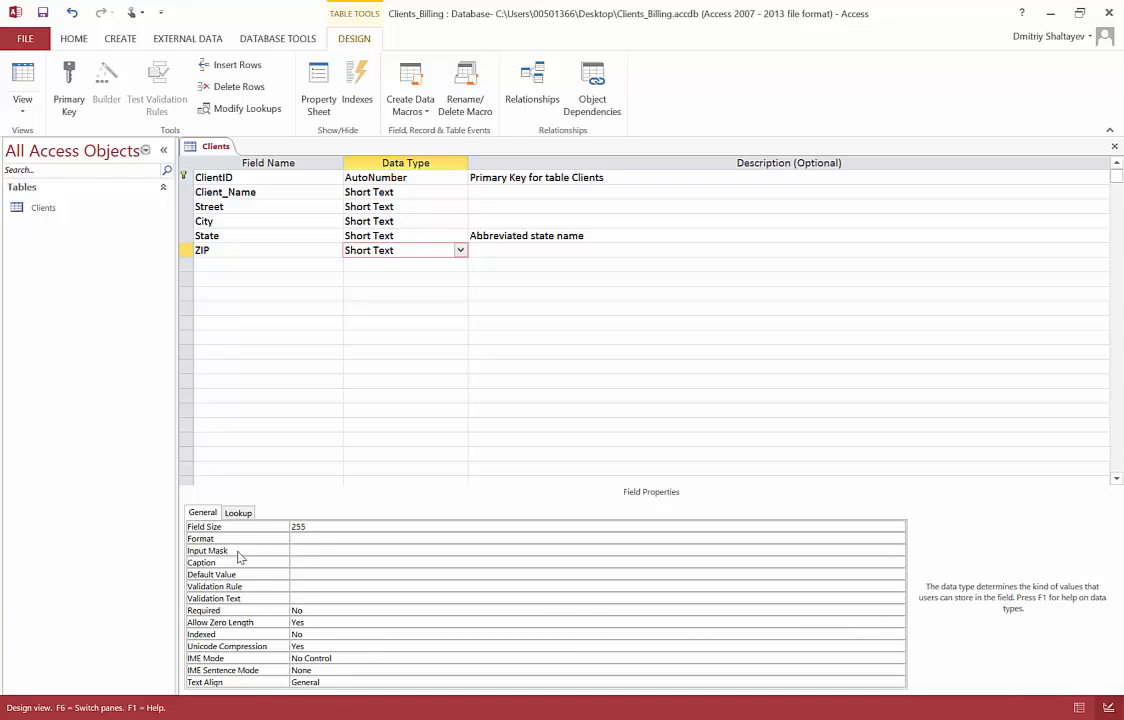
{"action": "left_click", "coordinate": [327, 548]}
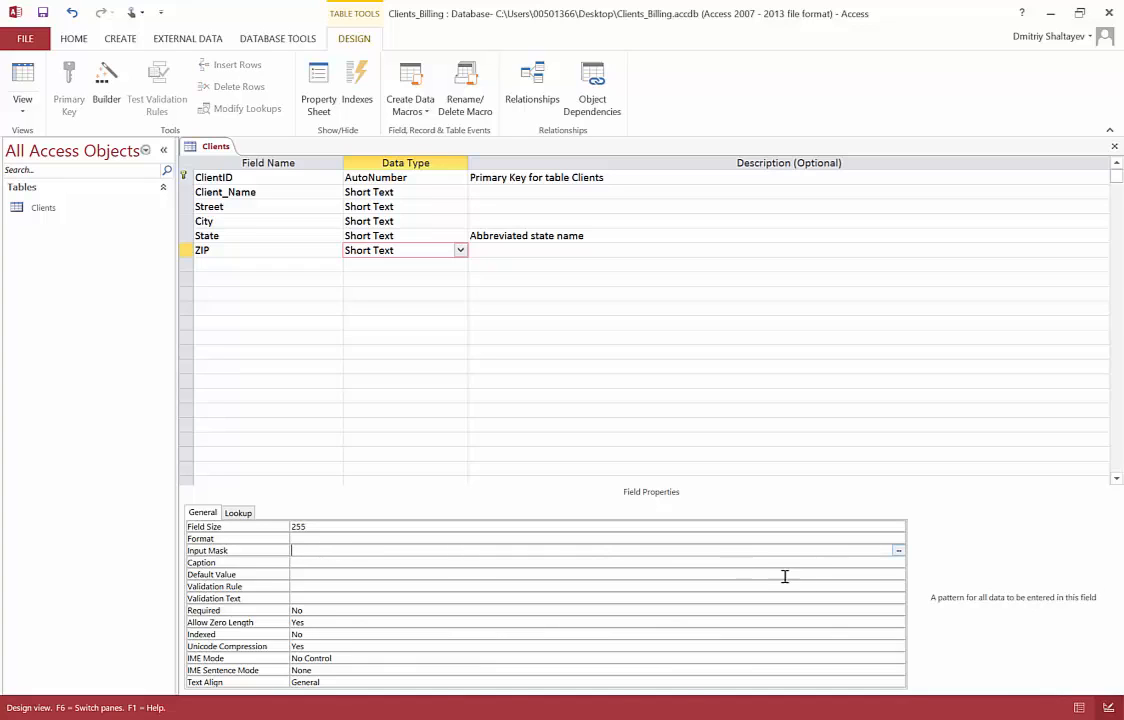
{"action": "left_click", "coordinate": [898, 551]}
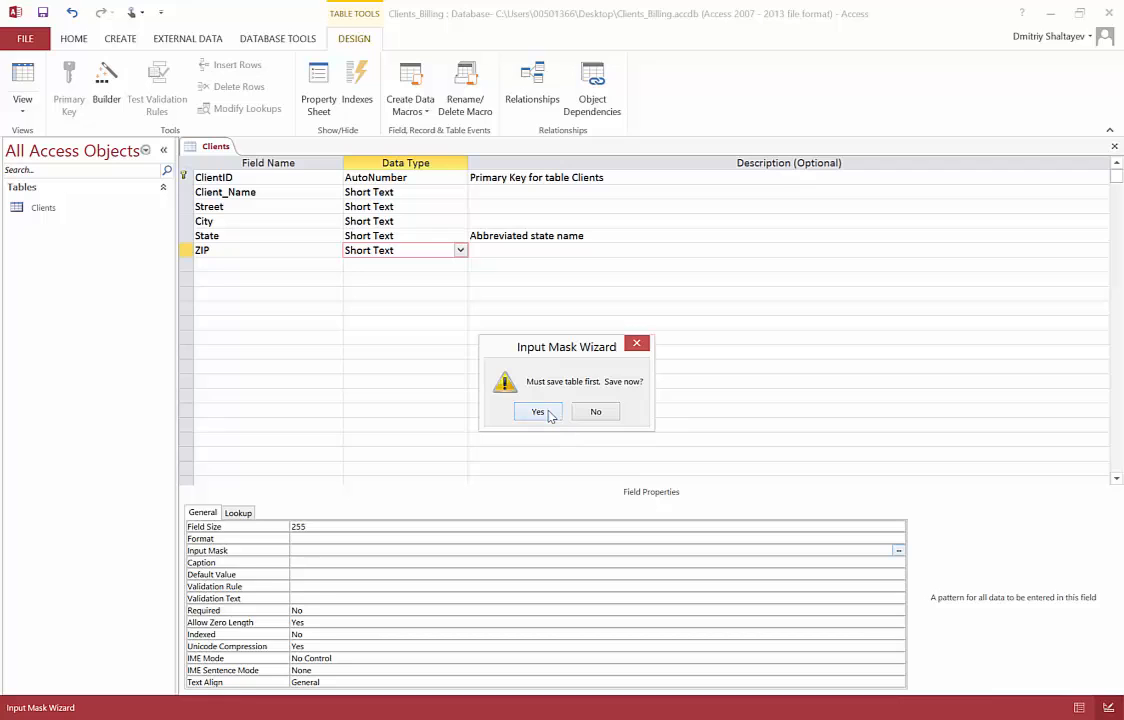
{"action": "left_click", "coordinate": [540, 412]}
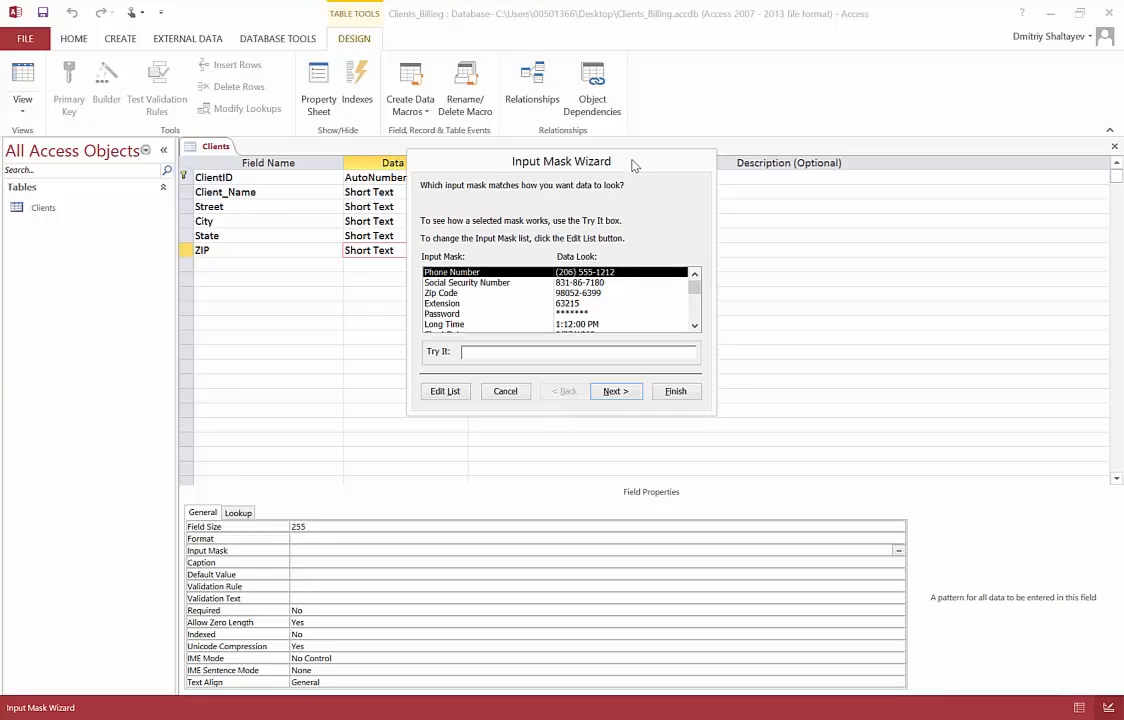
Choose the Zip Code input mask, shorten it to 00000, test it with 12345, and finish storing data without symbols
{"action": "left_click_drag", "start_coordinate": [632, 165], "coordinate": [625, 128]}
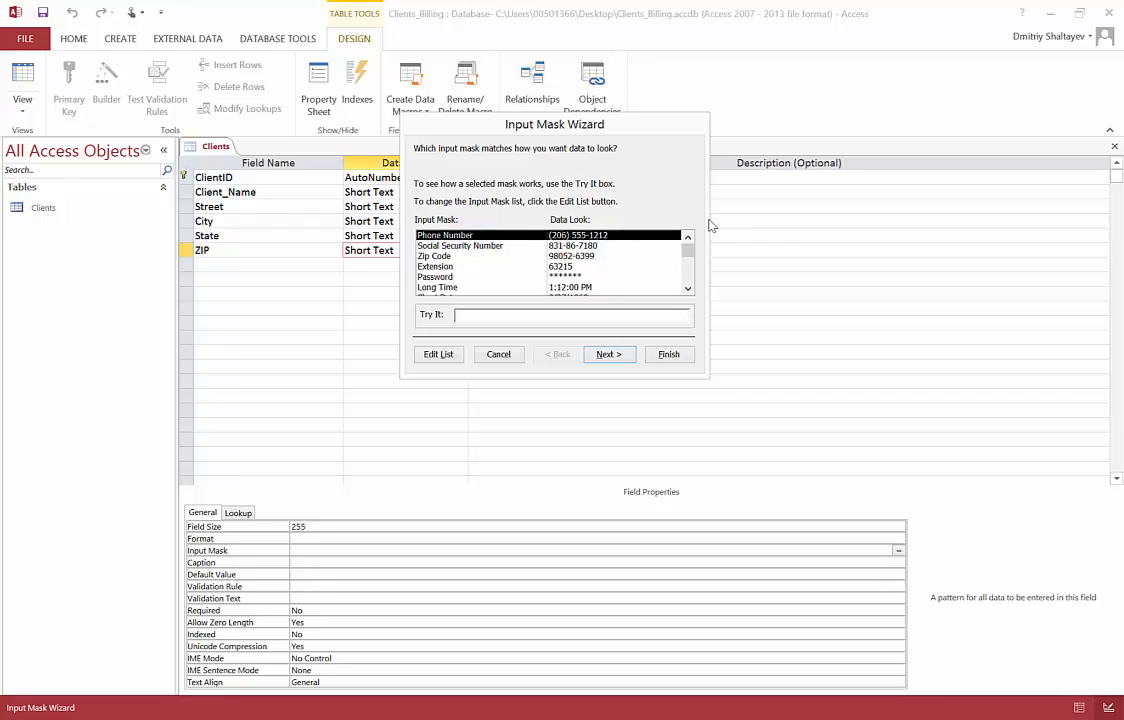
{"action": "left_click", "coordinate": [440, 256]}
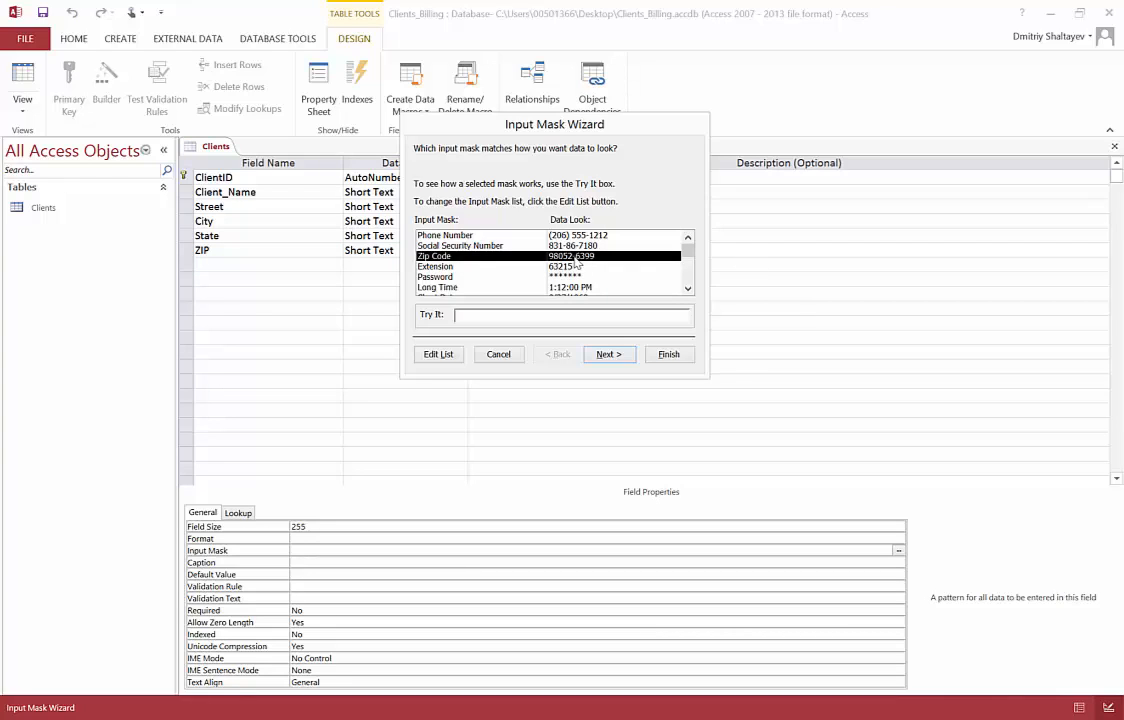
{"action": "left_click", "coordinate": [608, 354]}
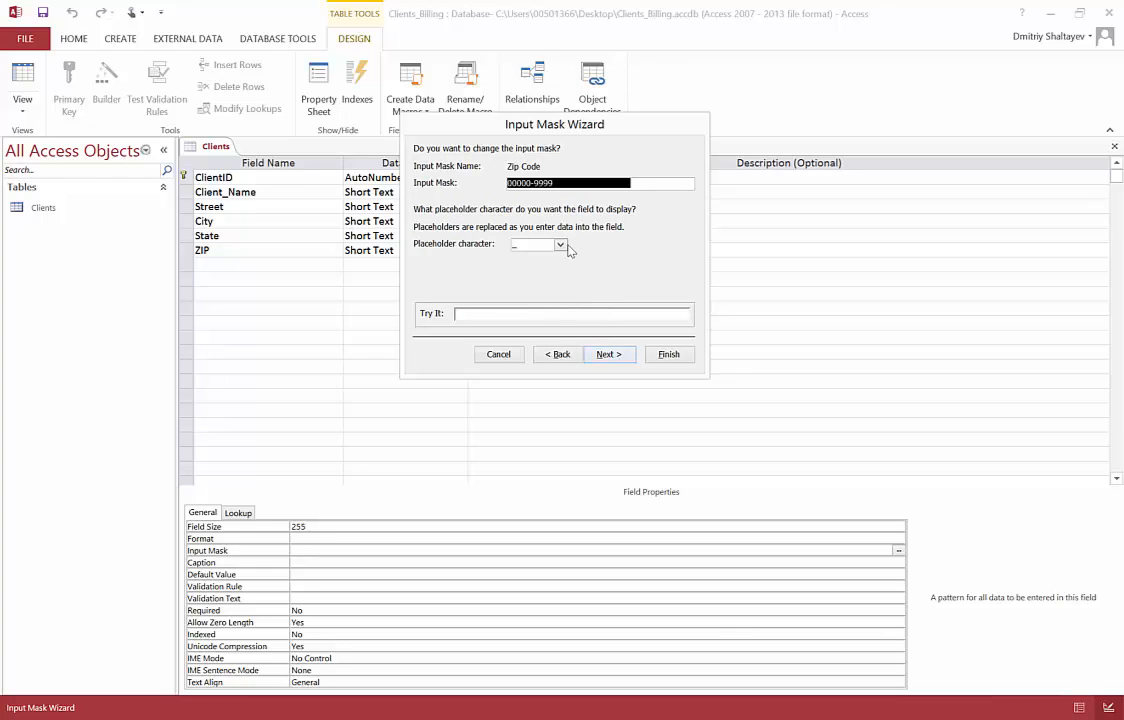
{"action": "left_click", "coordinate": [546, 183]}
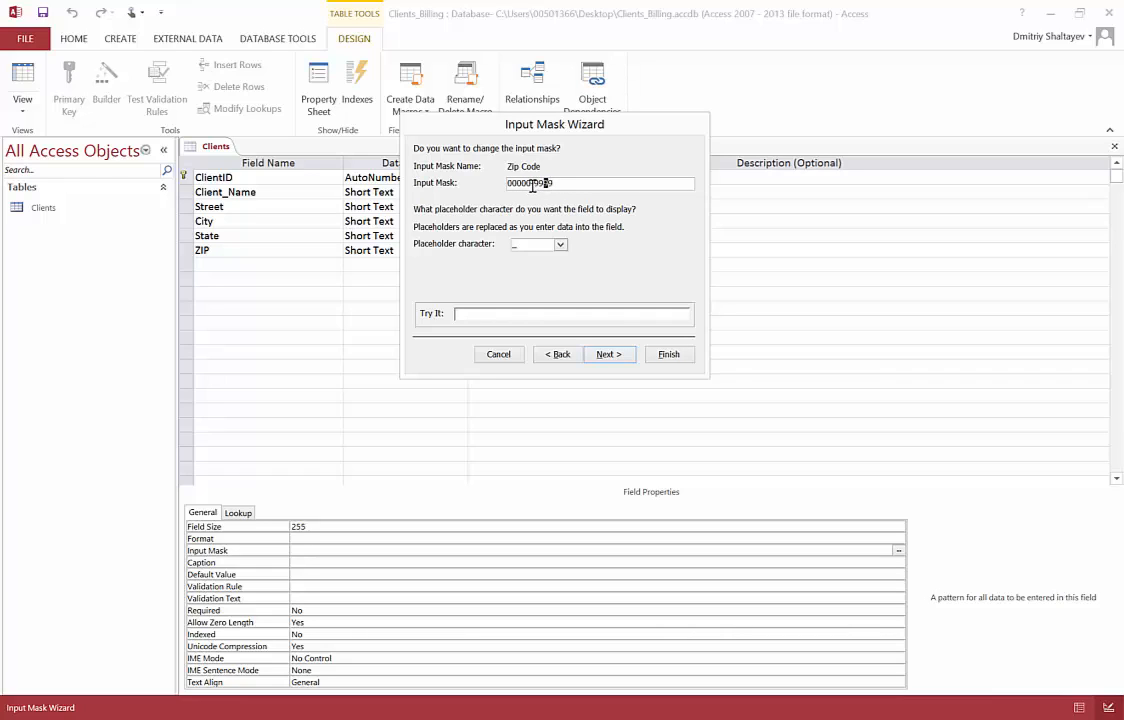
{"action": "left_click_drag", "start_coordinate": [534, 183], "coordinate": [566, 181]}
{"action": "key", "text": "Delete"}
{"action": "left_click", "coordinate": [561, 247]}
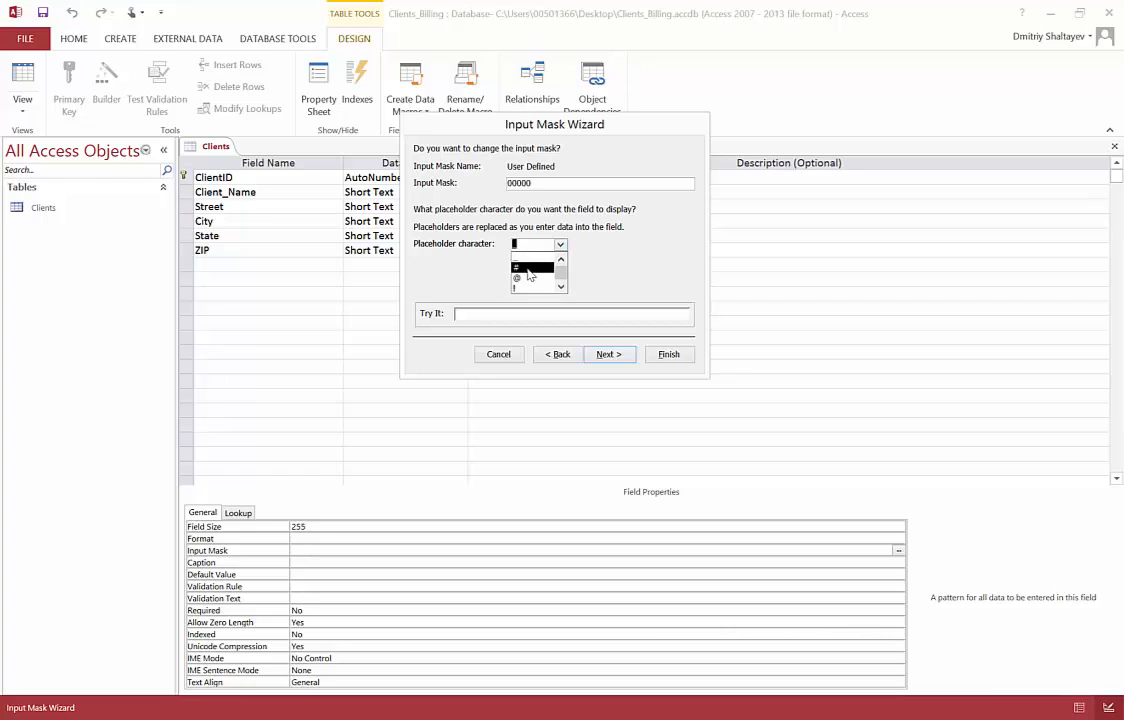
{"action": "left_click", "coordinate": [527, 258]}
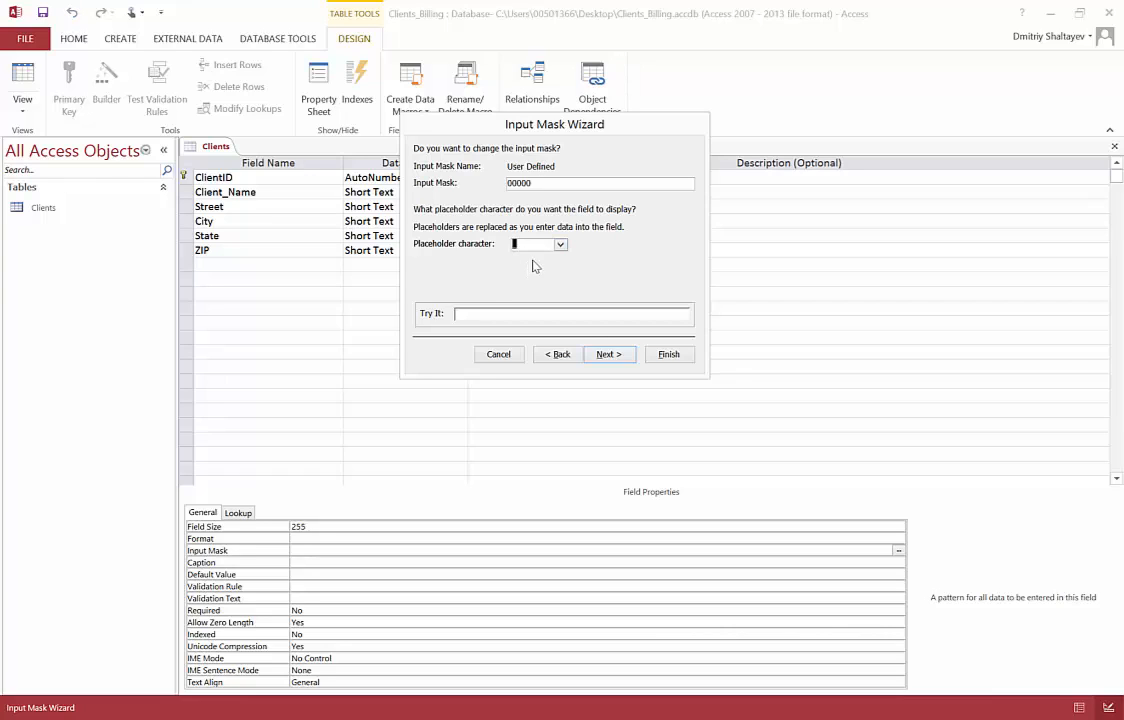
{"action": "left_click", "coordinate": [461, 316]}
{"action": "type", "text": "12345"}
{"action": "left_click", "coordinate": [612, 364]}
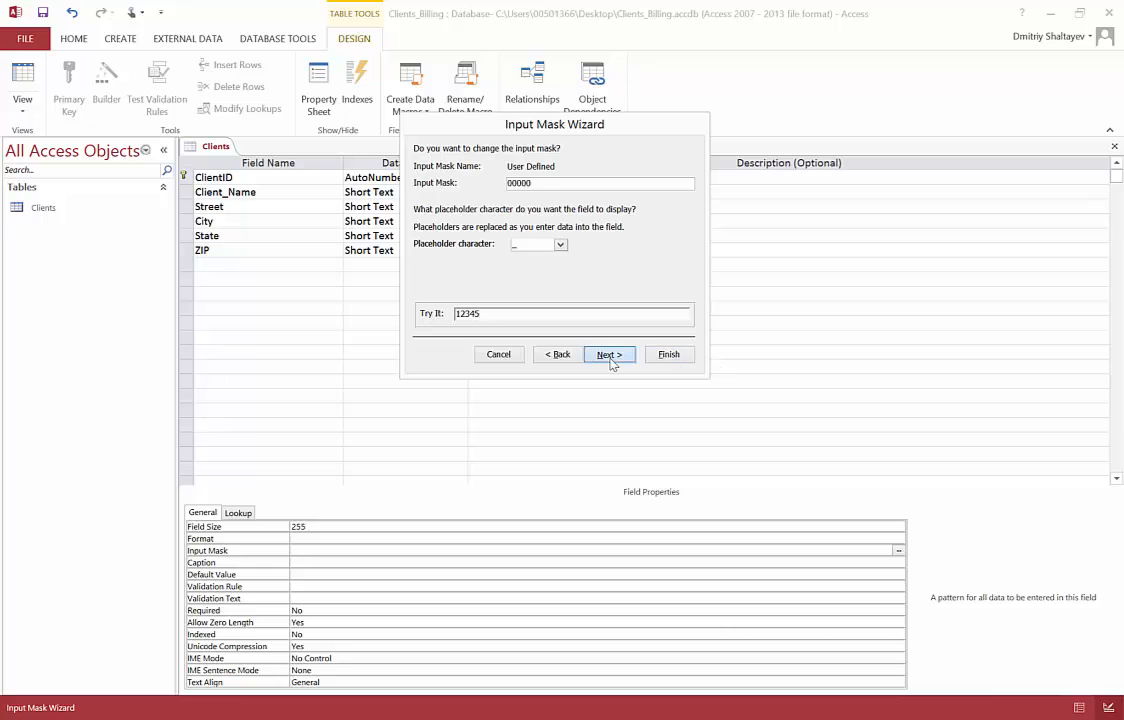
{"action": "left_click", "coordinate": [668, 358]}
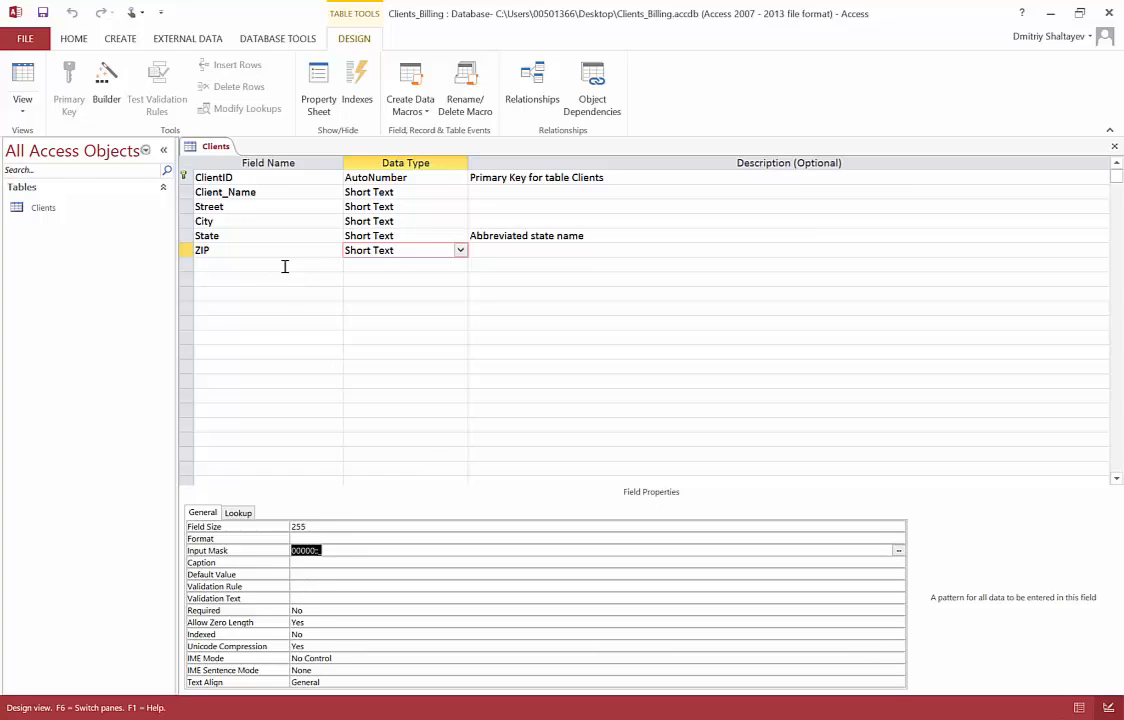
Add a Phone field with the Short Text data type, checking the Clients relation in the Word schema
{"action": "left_click", "coordinate": [452, 719]}
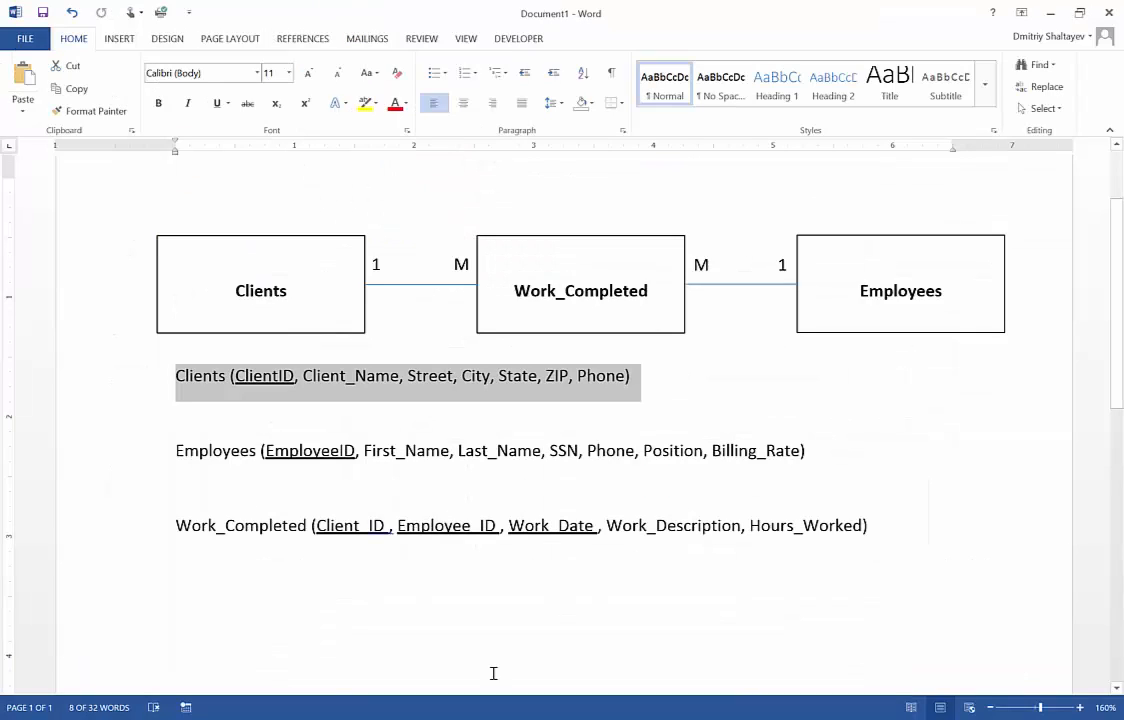
{"action": "key", "text": "alt+Tab"}
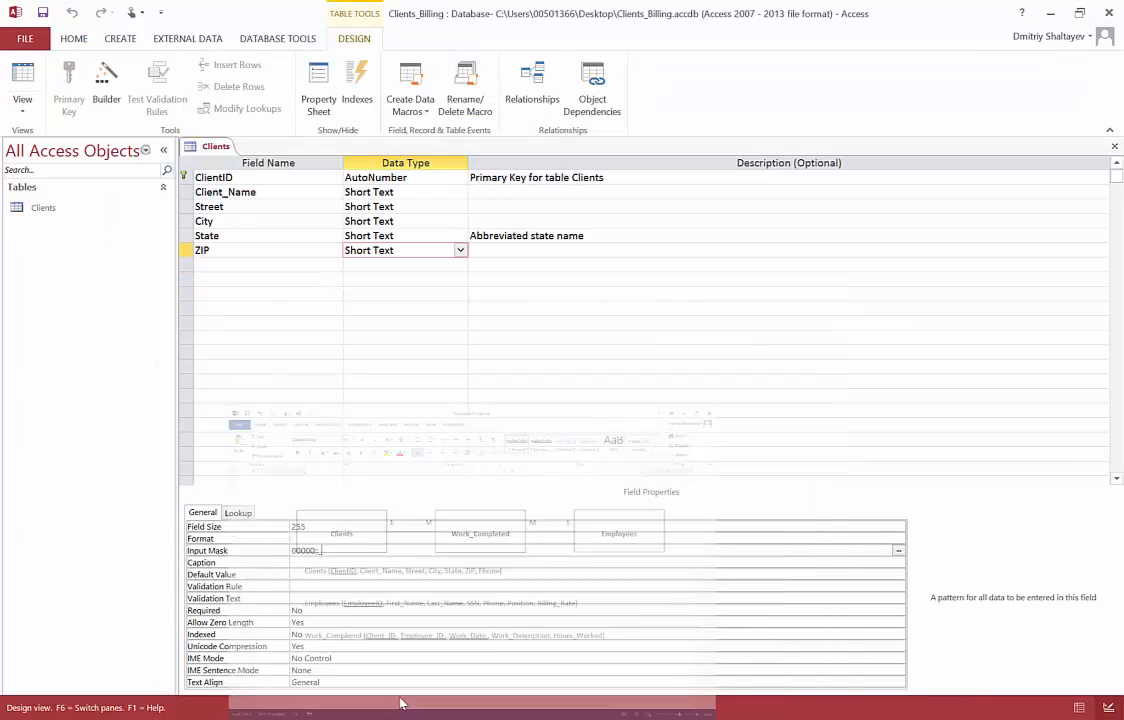
{"action": "left_click", "coordinate": [232, 267]}
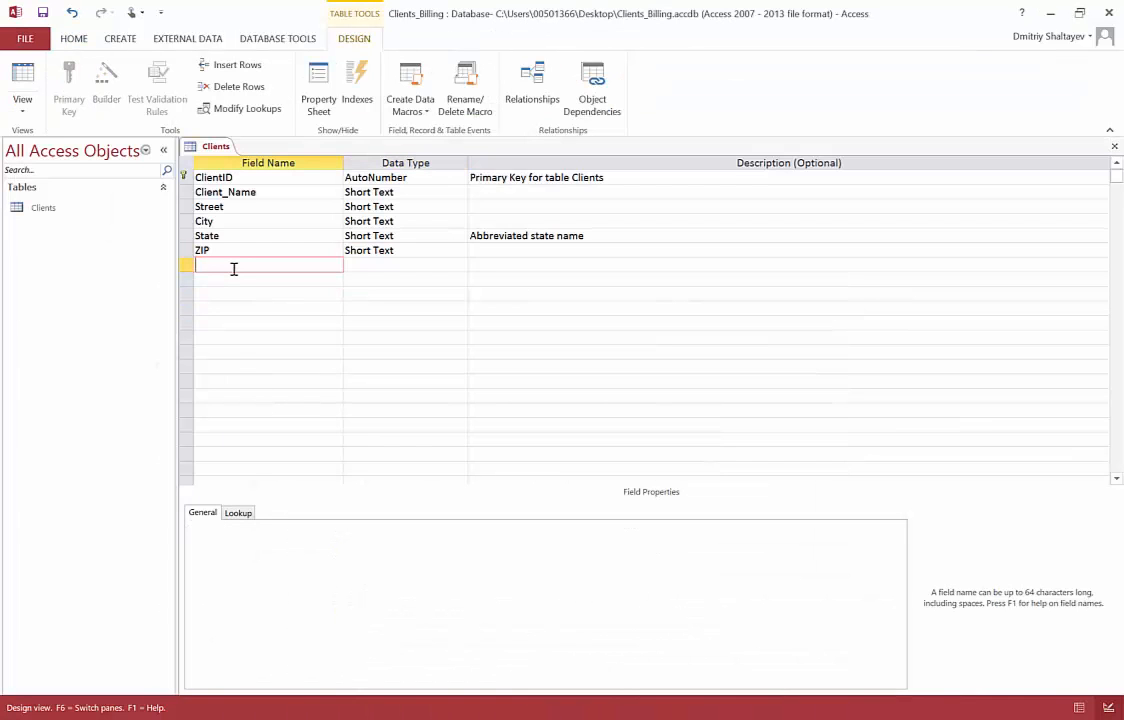
{"action": "type", "text": "Phone"}
{"action": "left_click", "coordinate": [404, 265]}
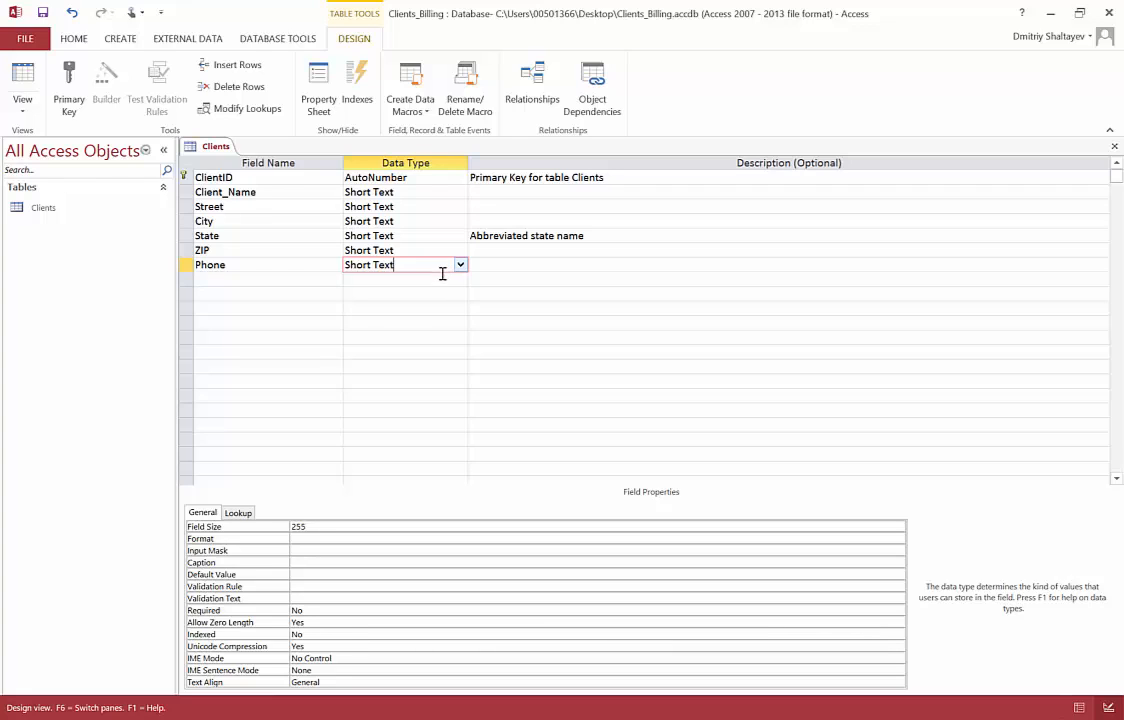
Give Phone the default Phone Number input mask through the wizard and save the table
{"action": "left_click", "coordinate": [252, 551]}
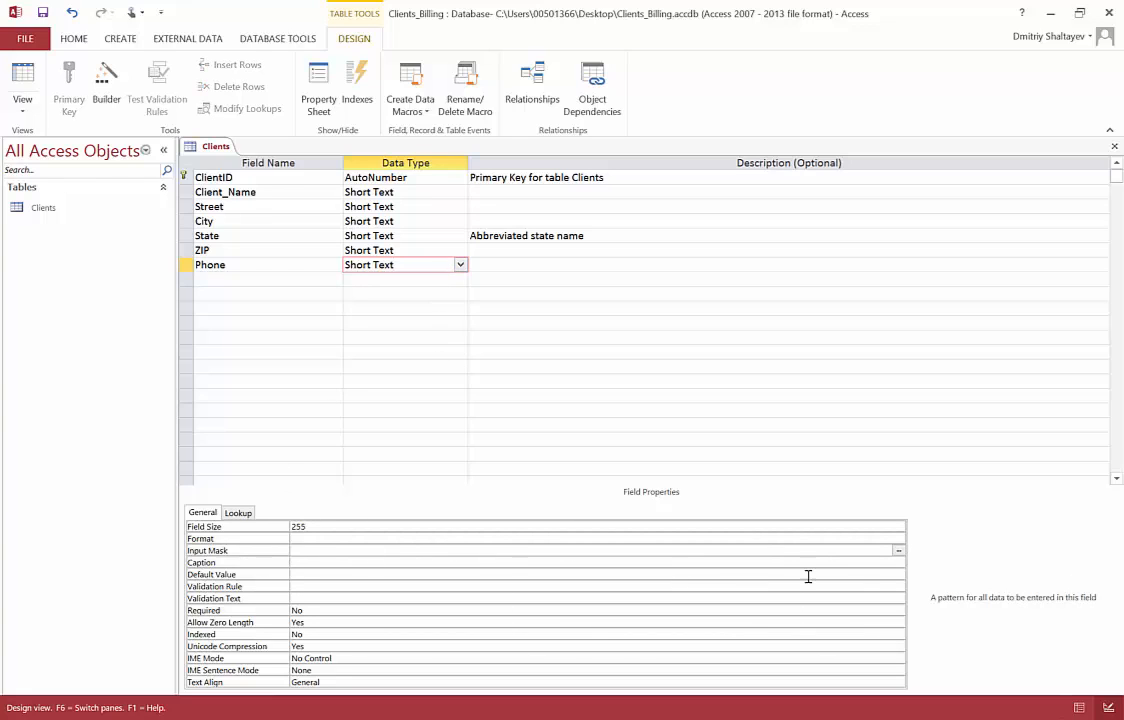
{"action": "left_click", "coordinate": [898, 551]}
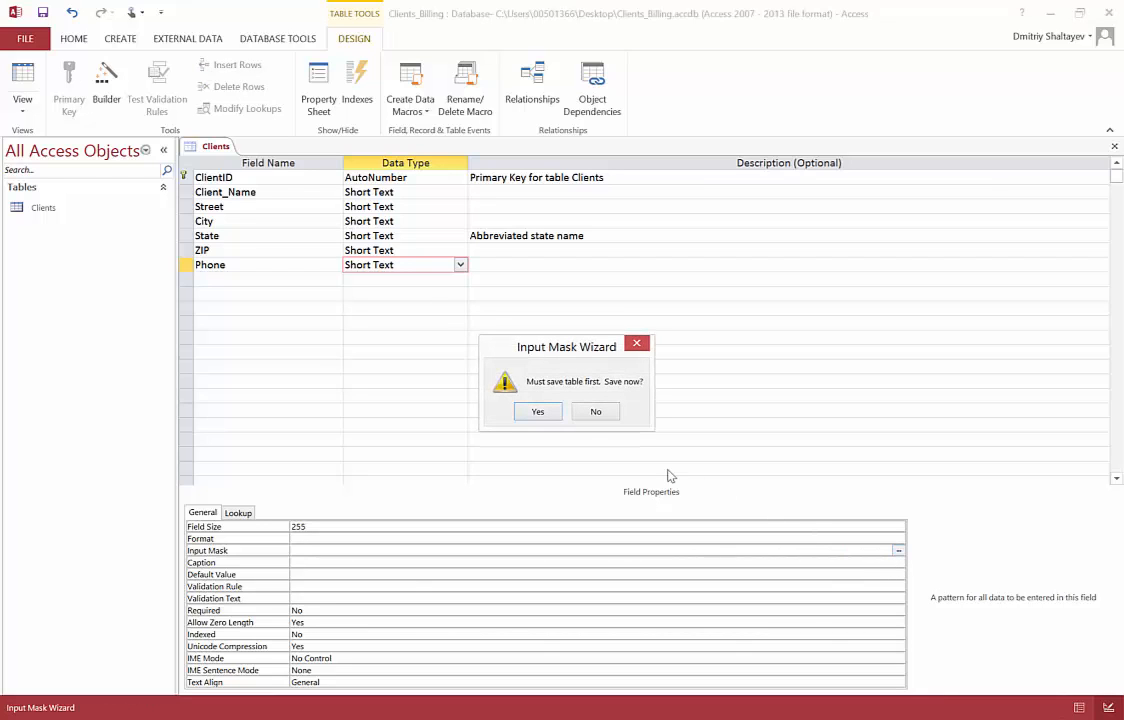
{"action": "left_click", "coordinate": [541, 413]}
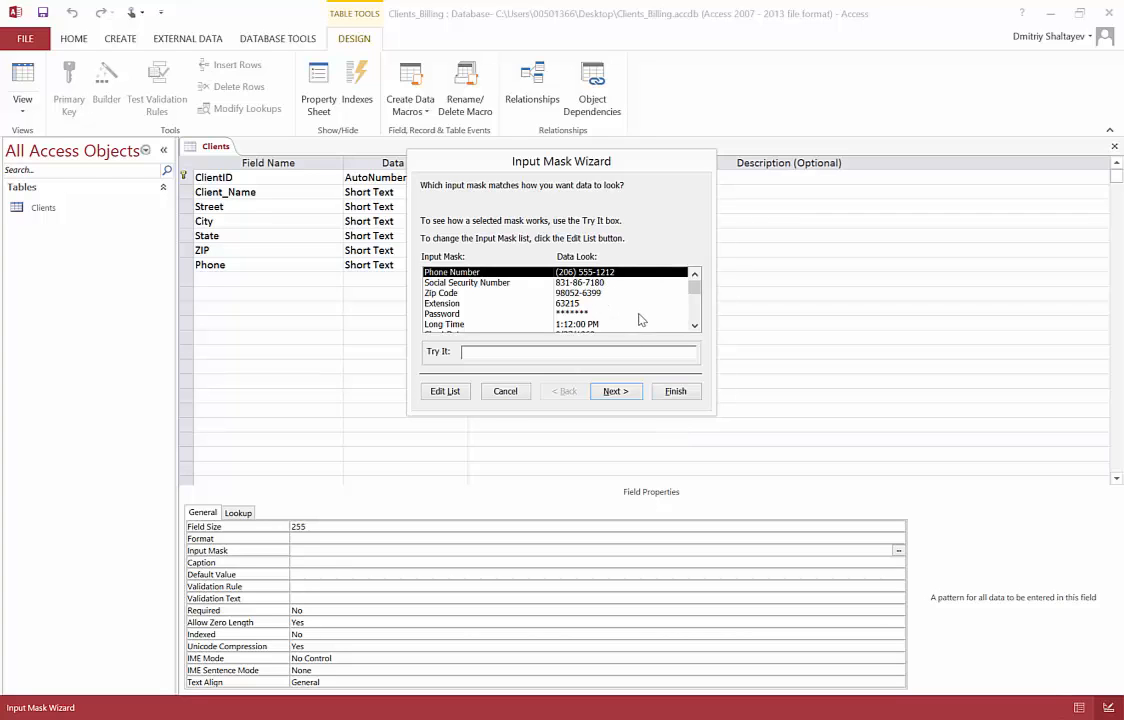
{"action": "left_click", "coordinate": [675, 390]}
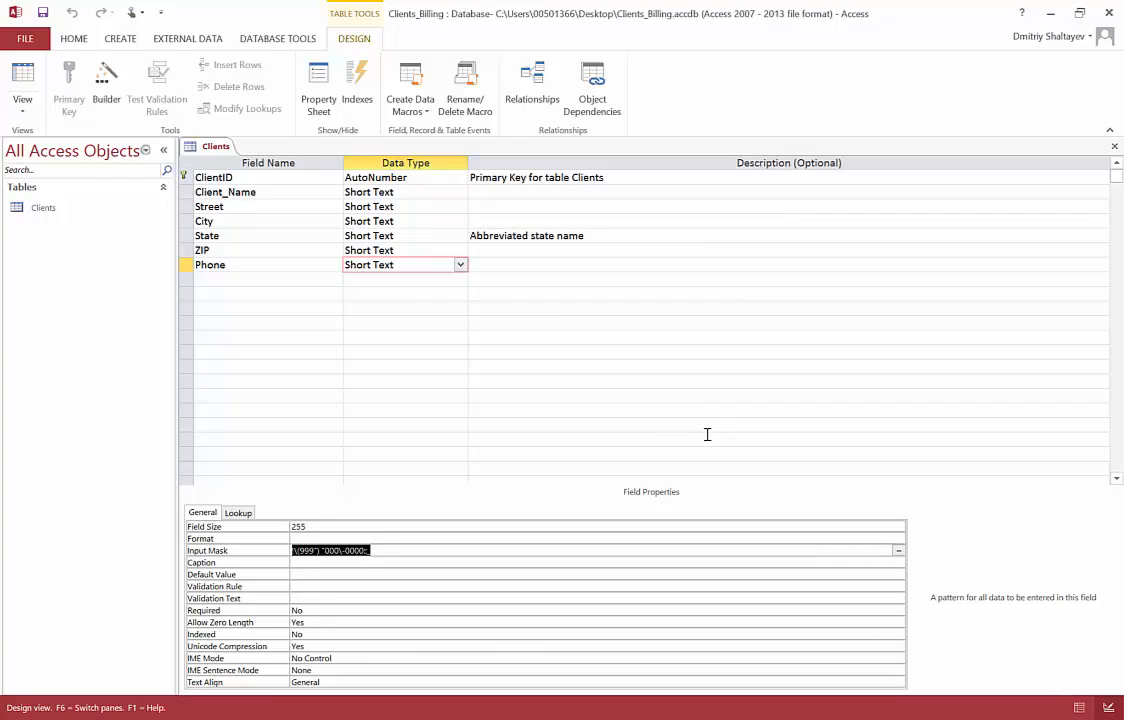
{"action": "left_click", "coordinate": [43, 13]}
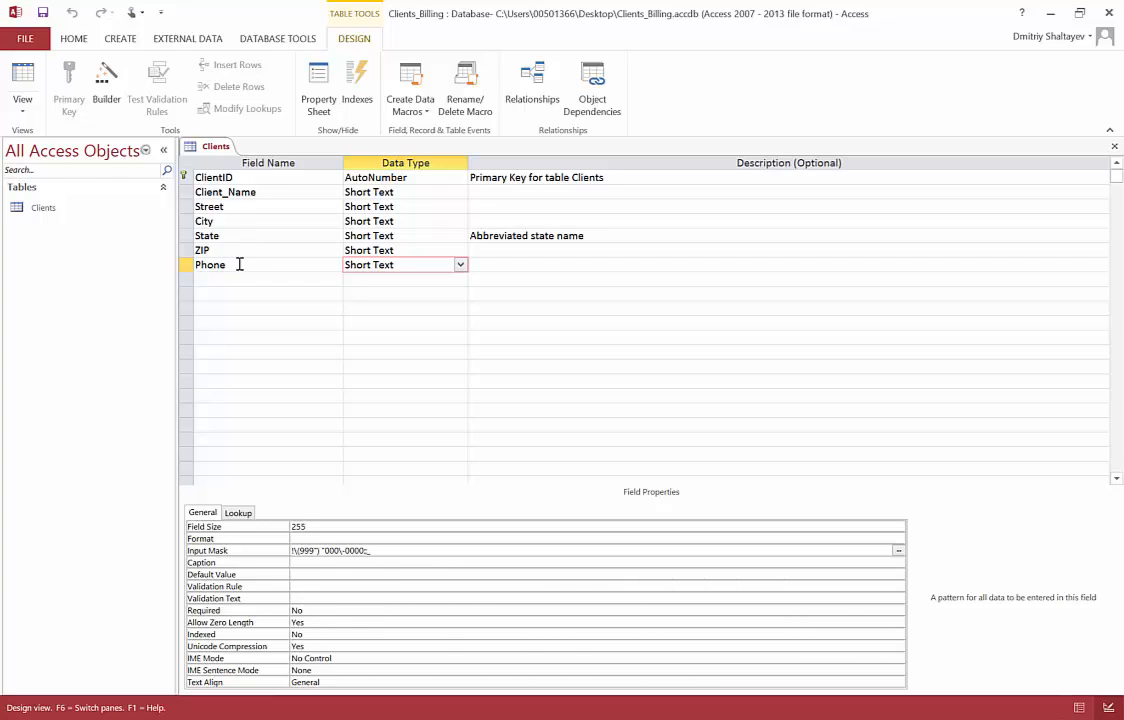
{"action": "key", "text": "alt+Tab"}
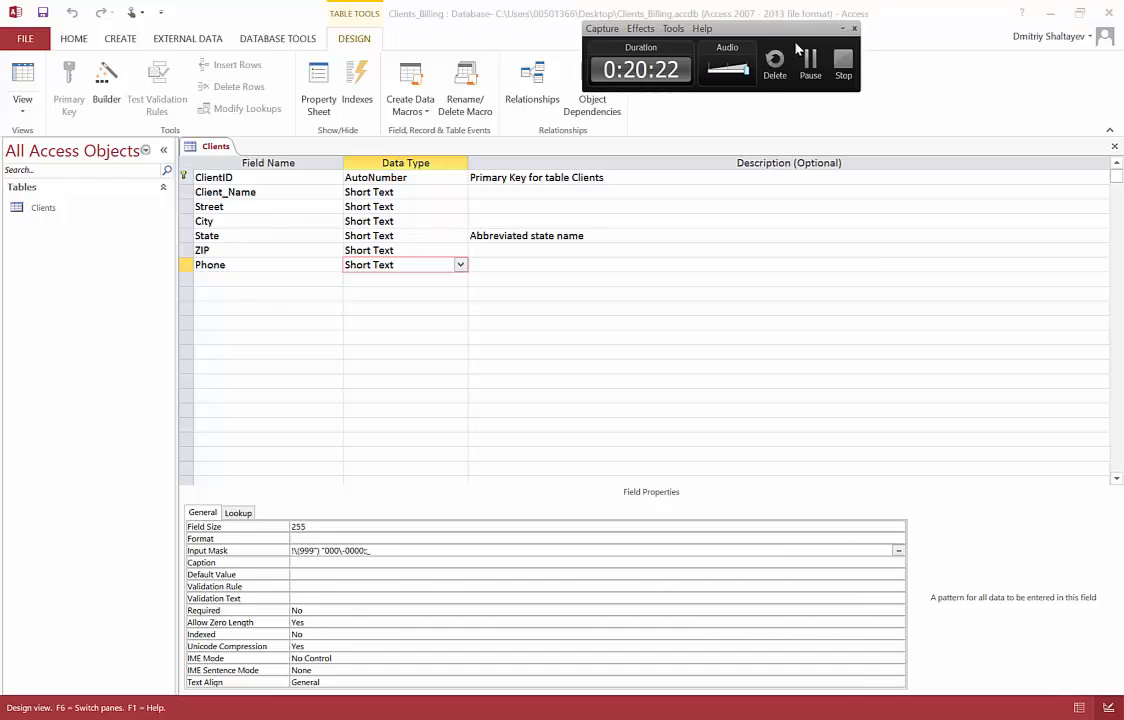